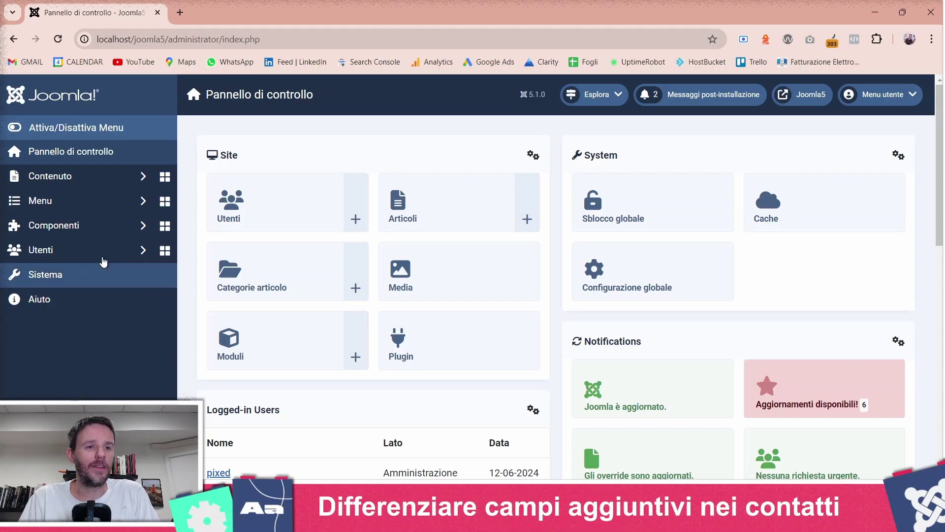
- Create the contact category Contatti B2B and save it with Salva e Nuovo
click(98, 225)
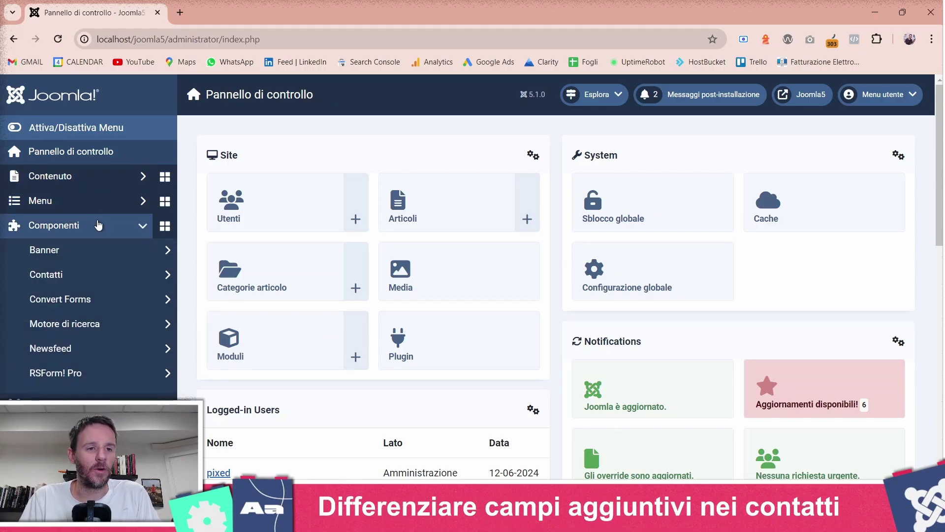
click(90, 274)
click(78, 323)
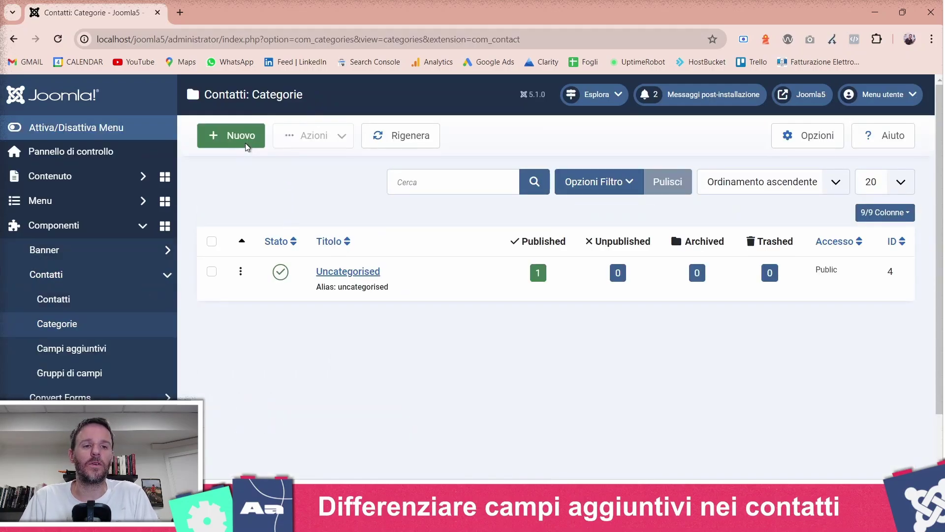
click(245, 143)
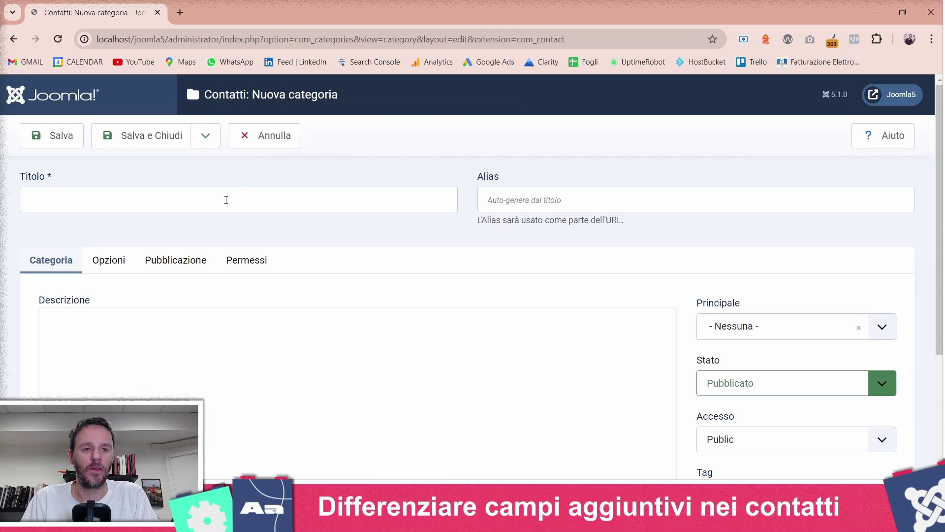
click(225, 202)
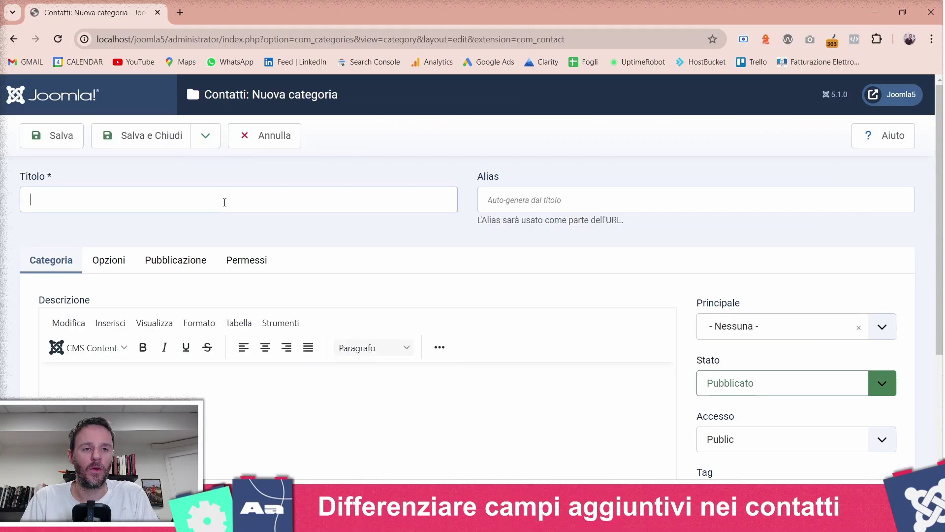
text(Contatti )
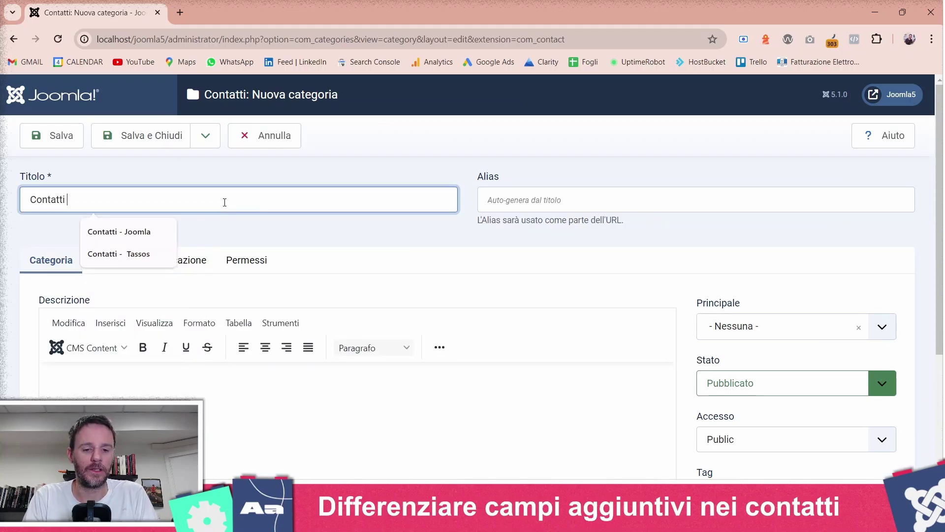
text(B2B)
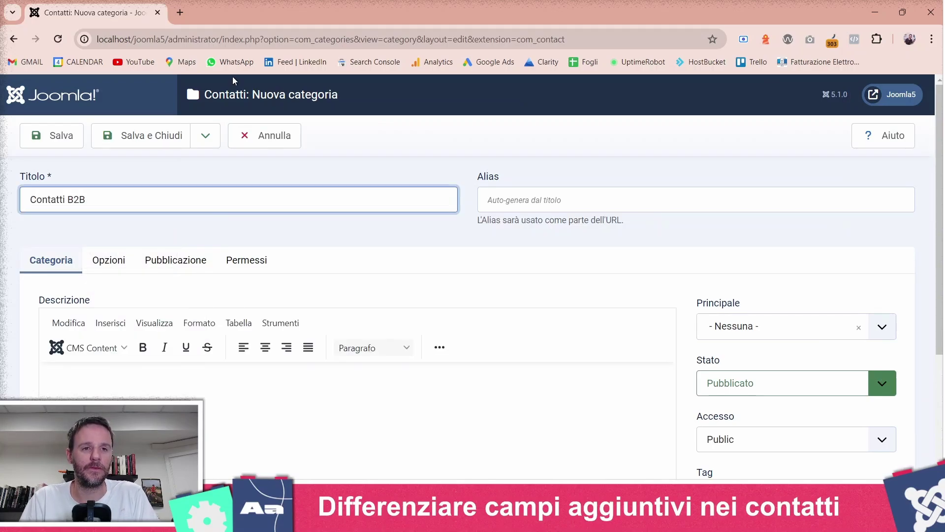
click(205, 135)
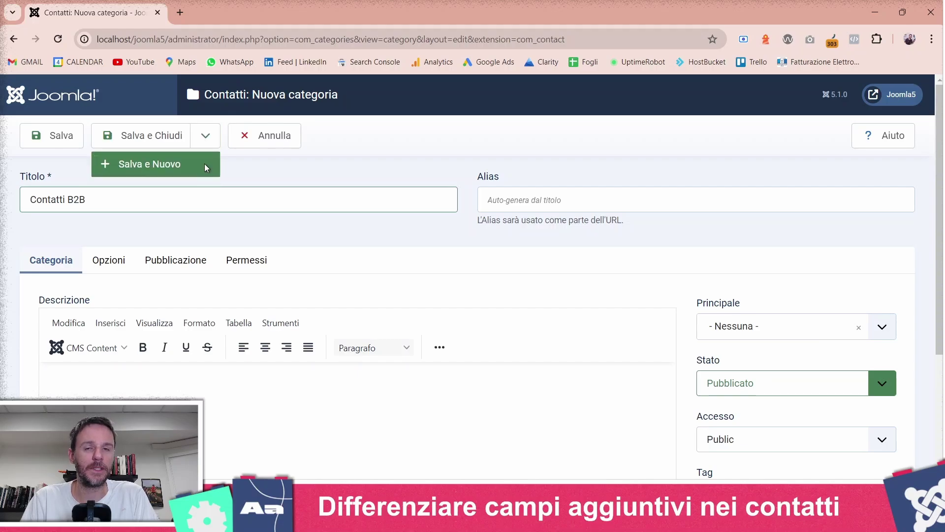
click(205, 168)
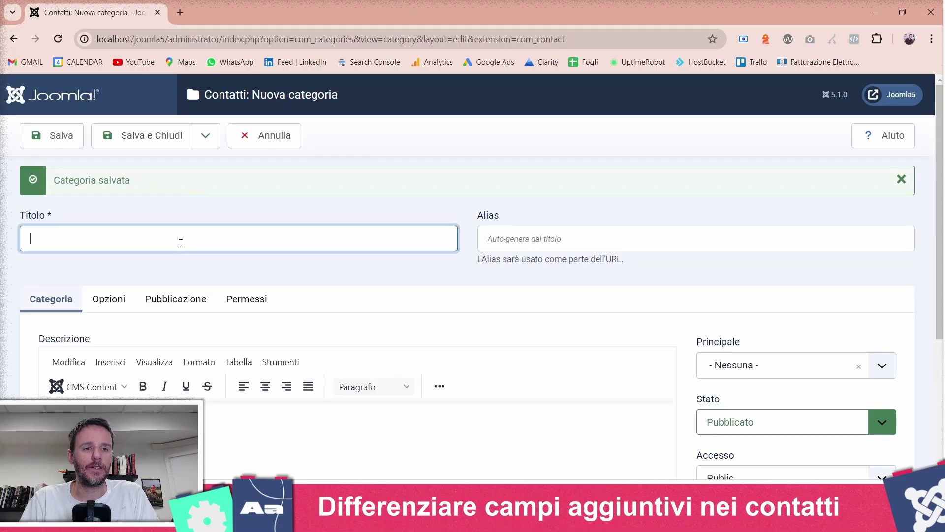
- Title the second category Contatti B2C and save and close it
click(181, 242)
text(Contatti )
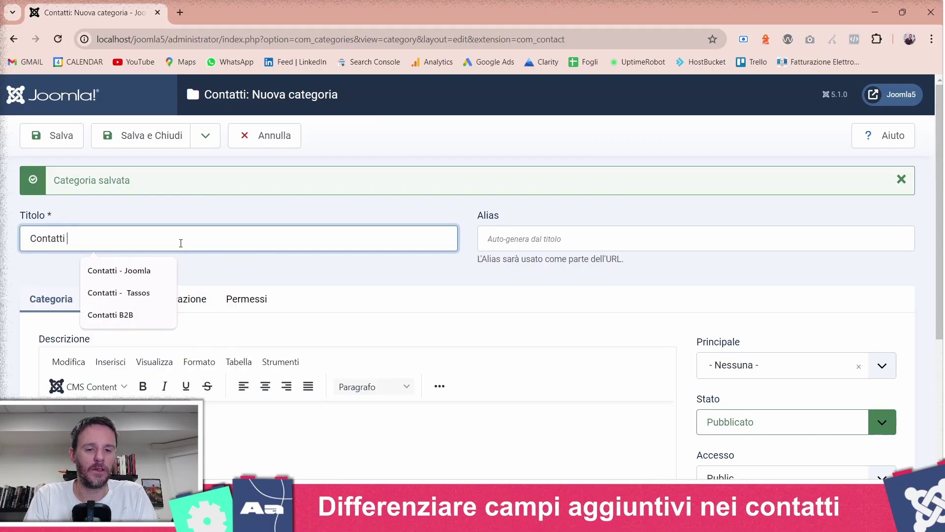
text(B2C)
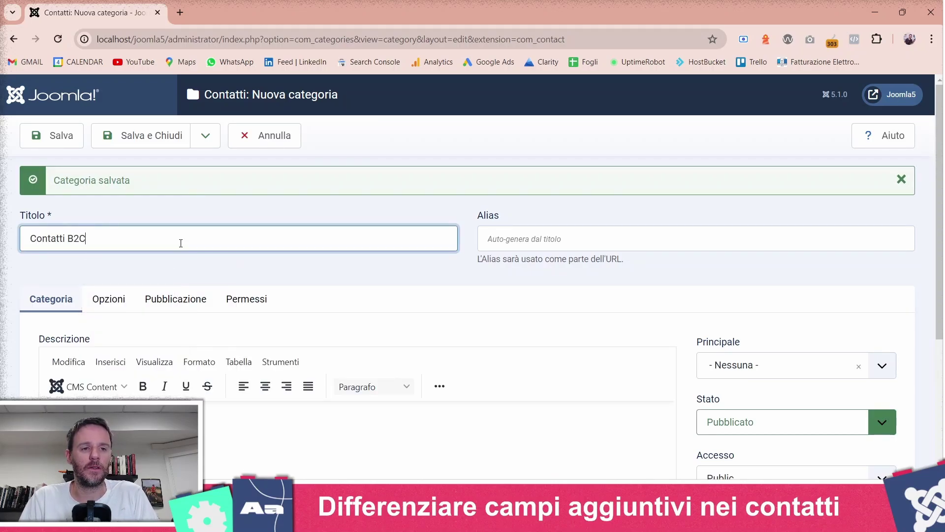
click(158, 140)
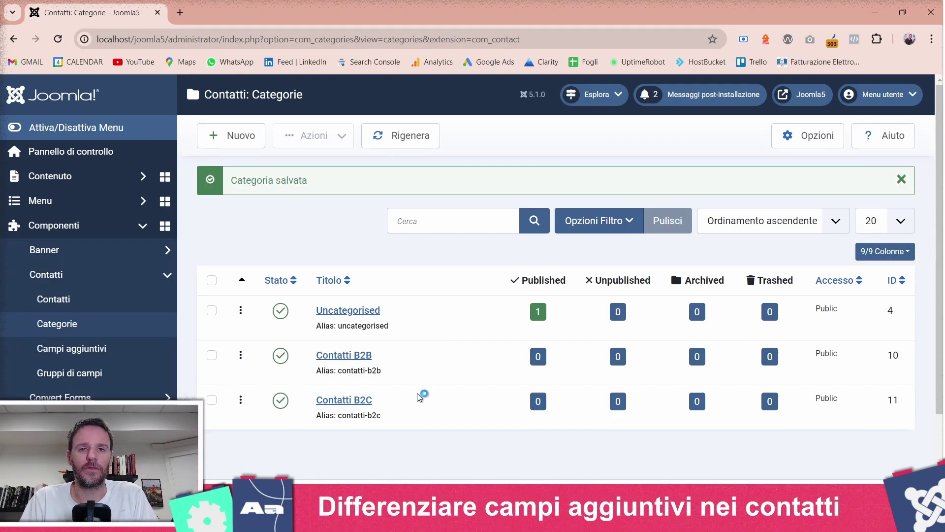
- In the contacts list, unpublish the Contatto di Prova contact
scroll(419, 394, down, 1)
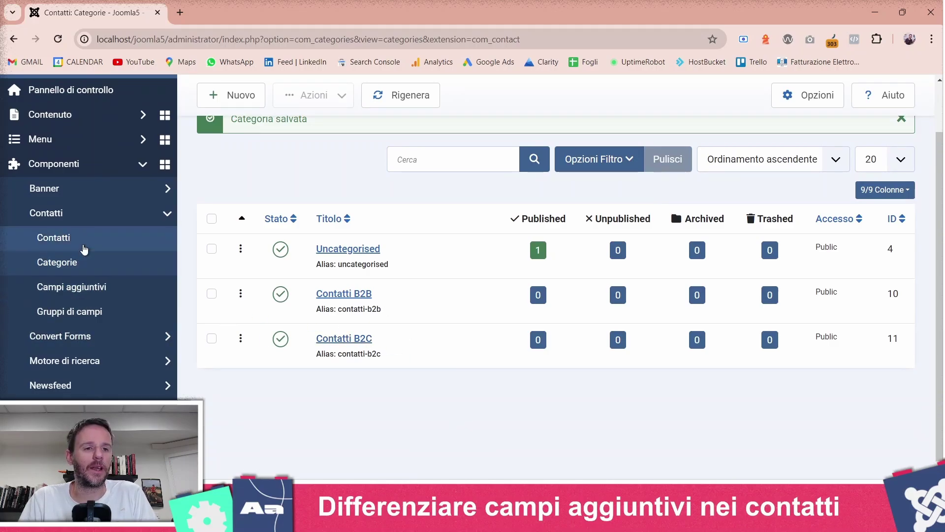
click(84, 246)
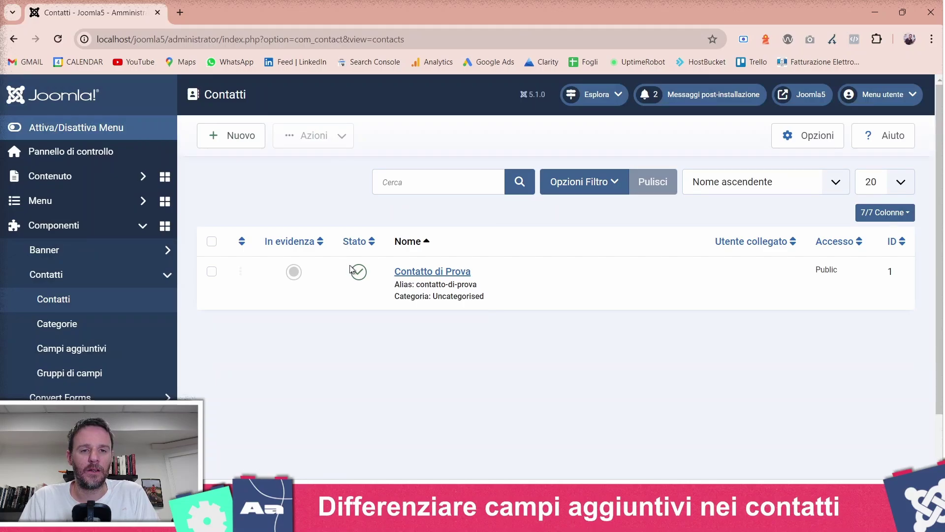
click(360, 275)
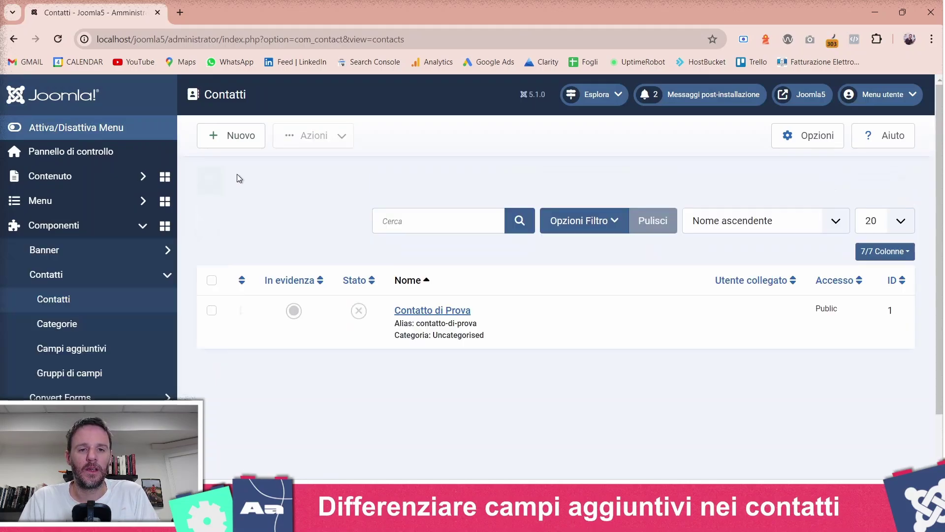
- Start a new contact named 'Sei un'azienda? Contattaci!' in category Contatti B2B
click(241, 143)
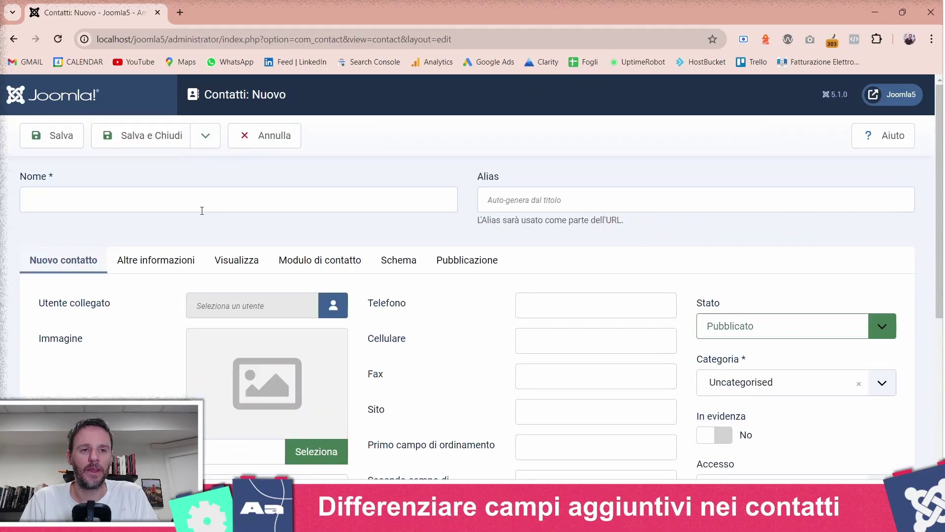
click(201, 209)
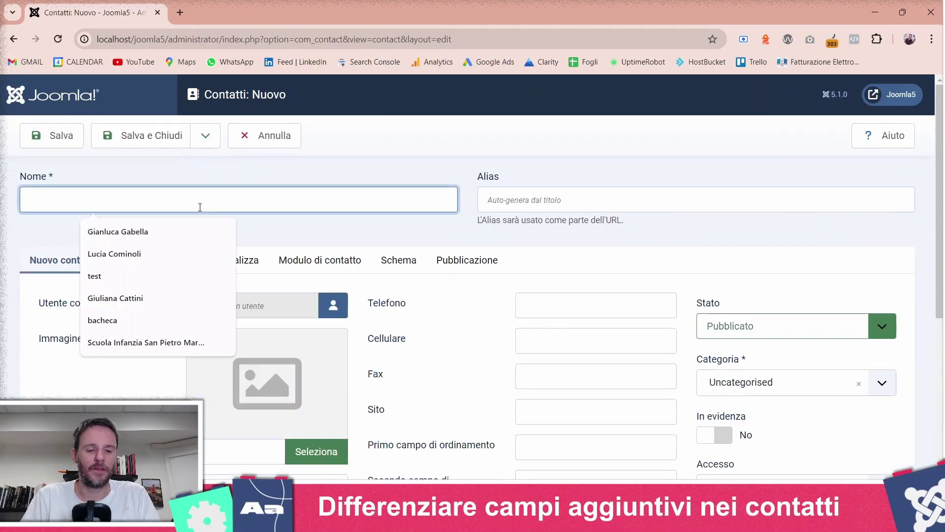
text(Sei un'azien)
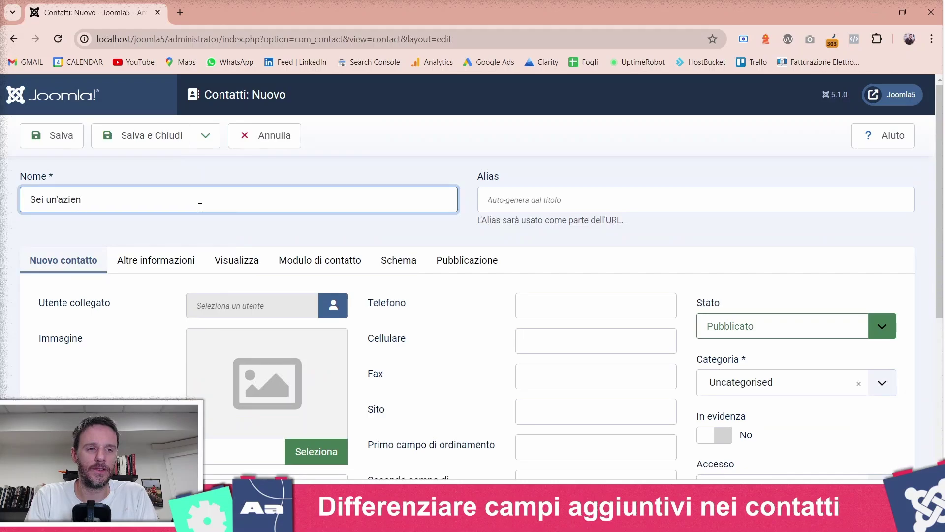
text(da? Contattaci!)
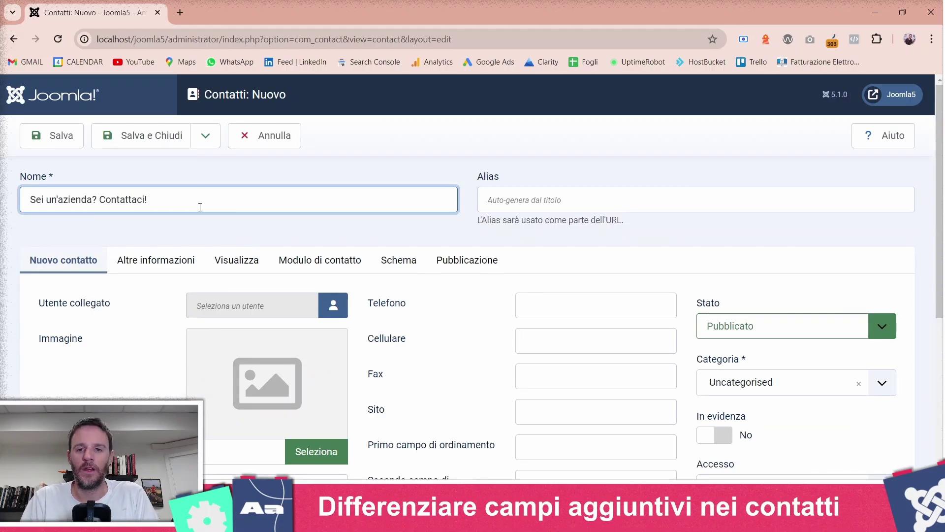
scroll(764, 363, down, 3)
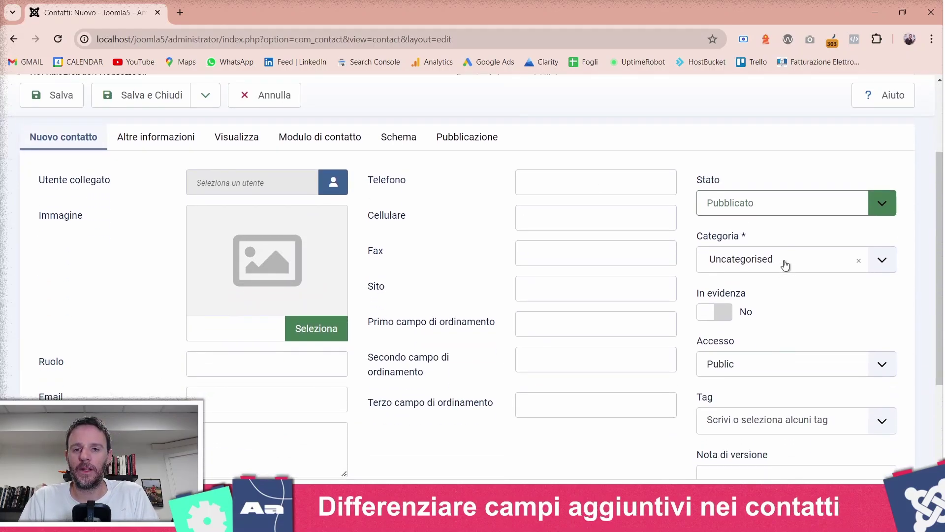
click(787, 262)
click(769, 345)
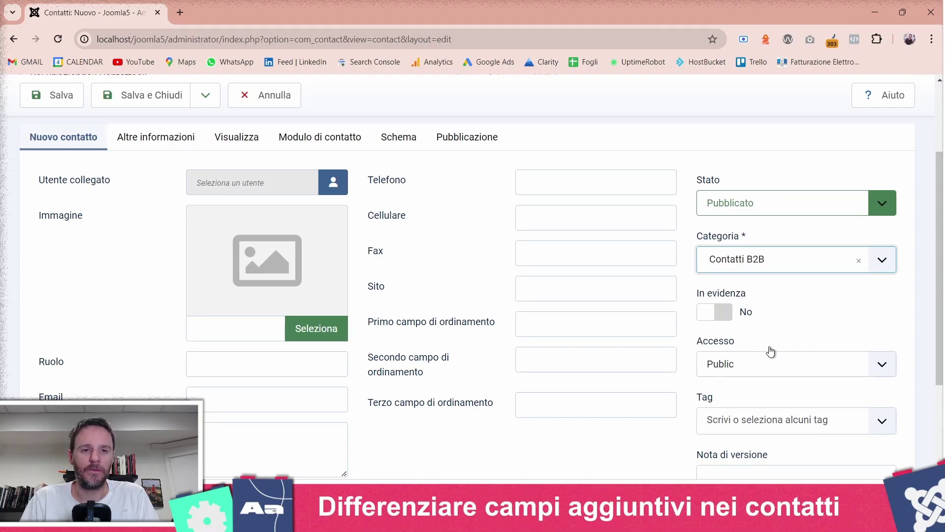
- Fill in the contact's e-mail address and save and close the contact
scroll(379, 412, down, 1)
scroll(284, 359, down, 2)
scroll(283, 360, up, 1)
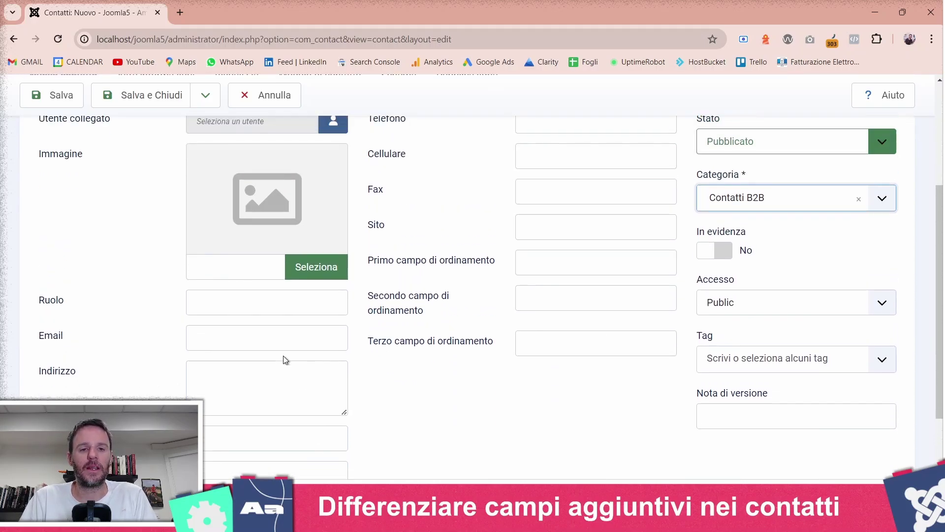
click(287, 337)
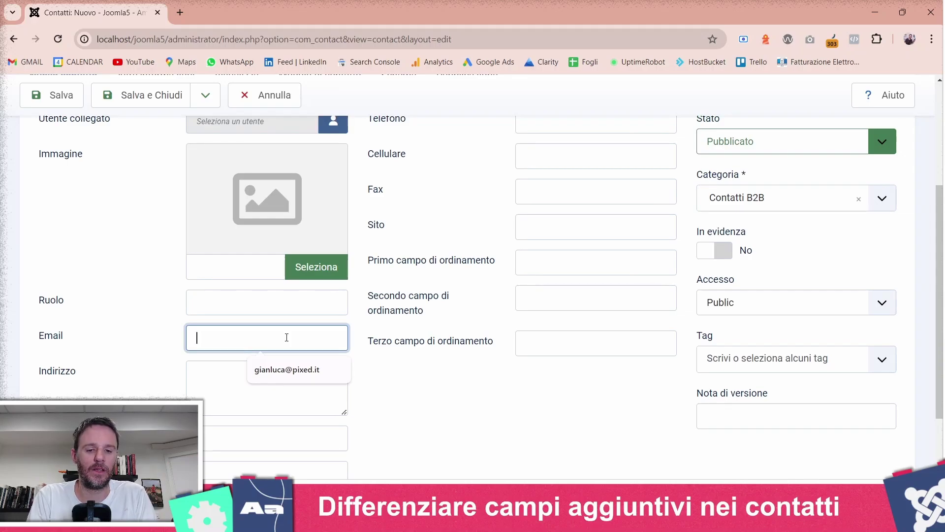
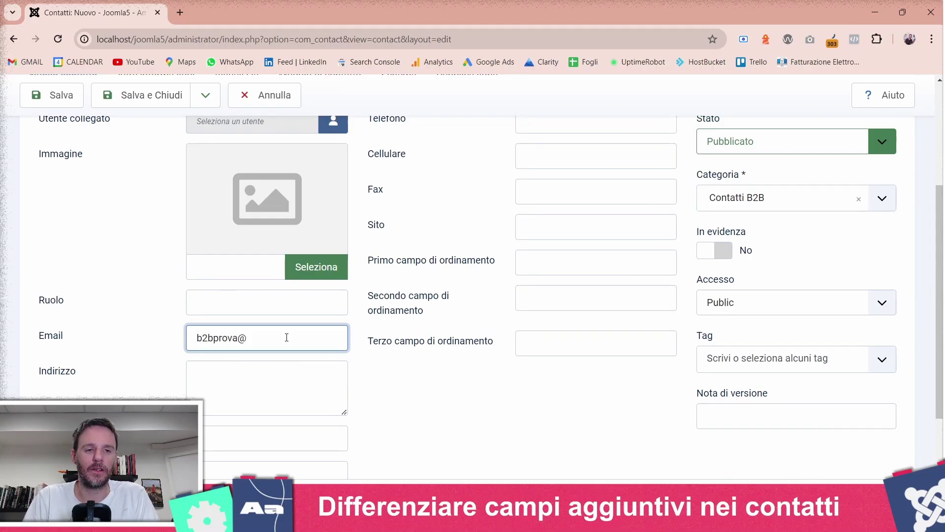
scroll(286, 337, up, 4)
scroll(286, 337, down, 1)
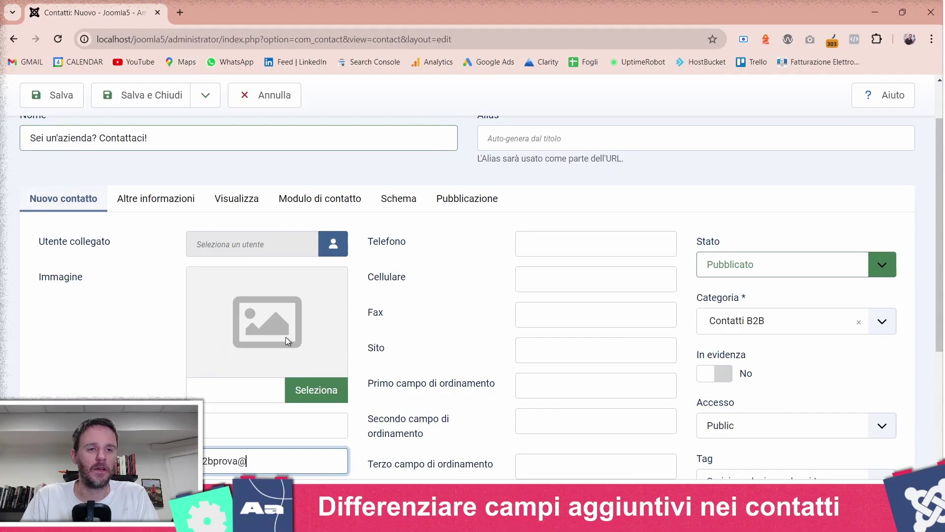
scroll(285, 337, down, 1)
text(pixed.it)
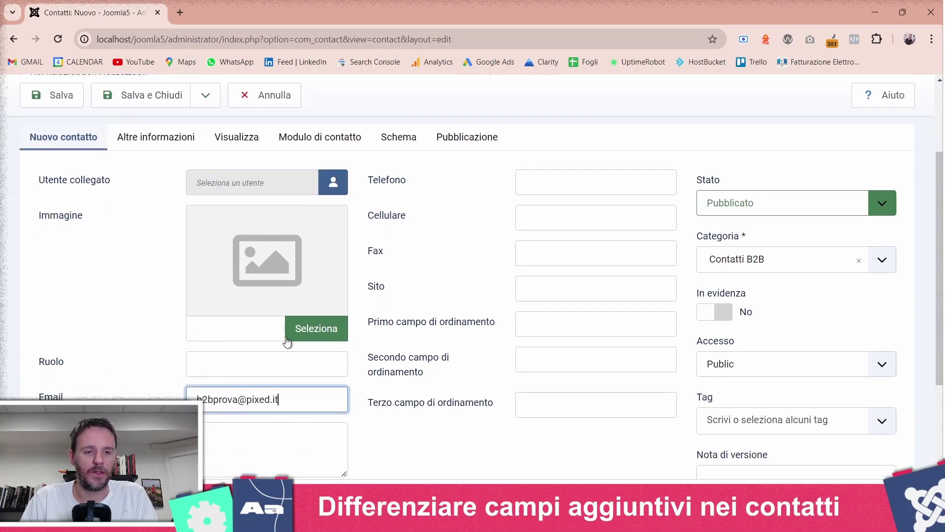
click(122, 98)
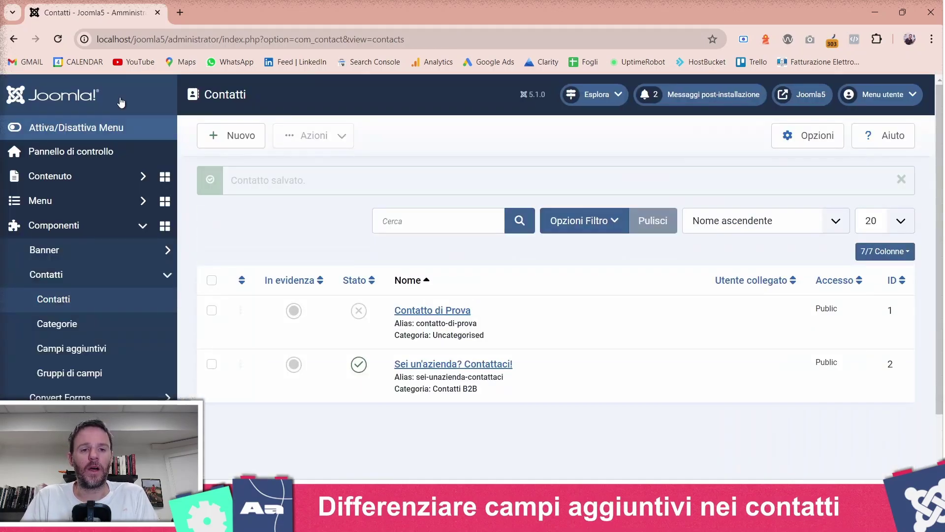
- Start a new contact named 'Sei un privato? Contattaci!' and enter its e-mail address
click(222, 145)
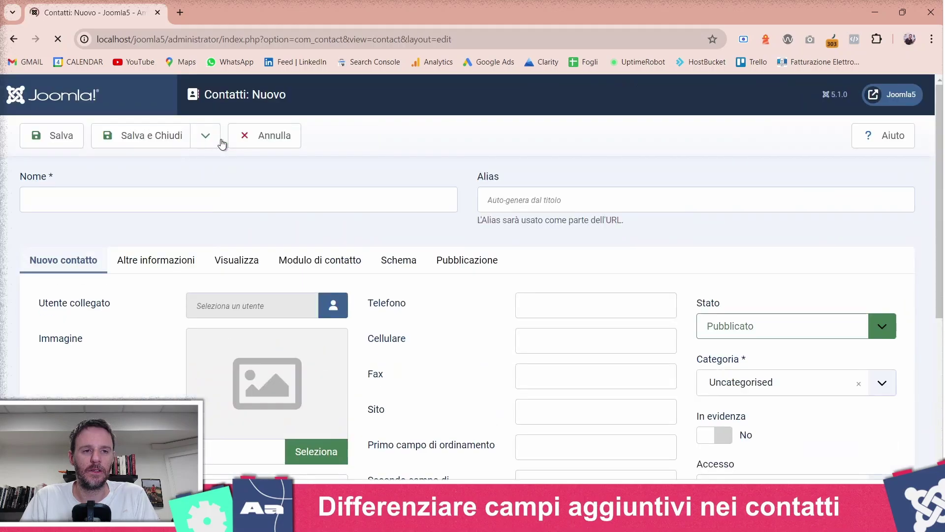
click(188, 201)
text(Sei )
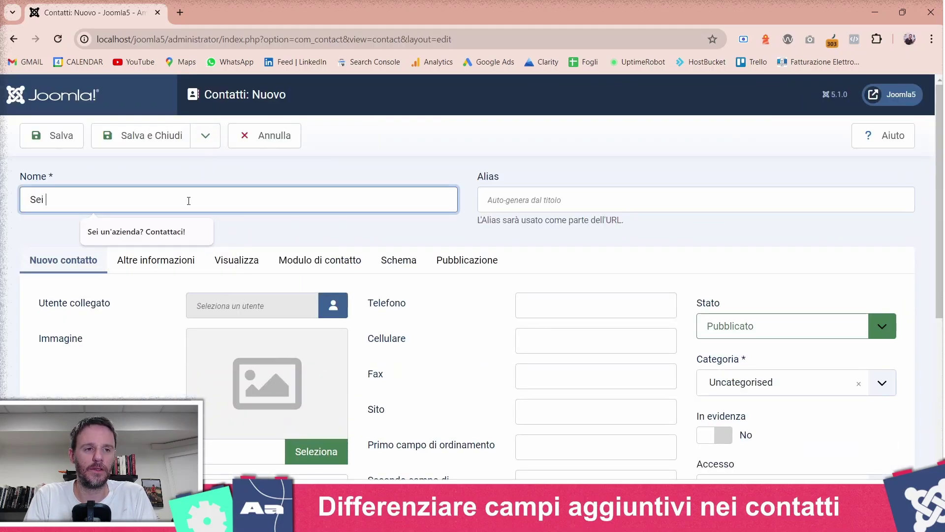
text(un privato? Cont)
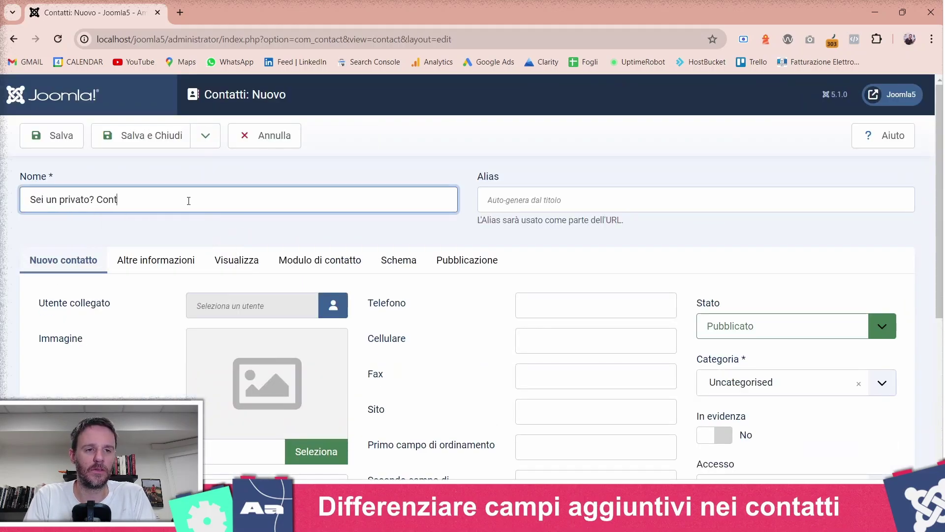
text(attaci!)
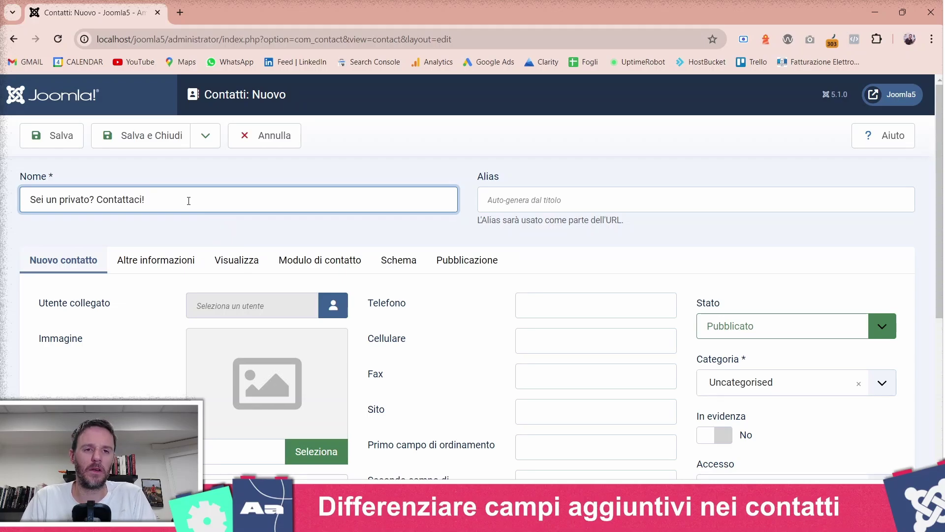
scroll(253, 322, down, 3)
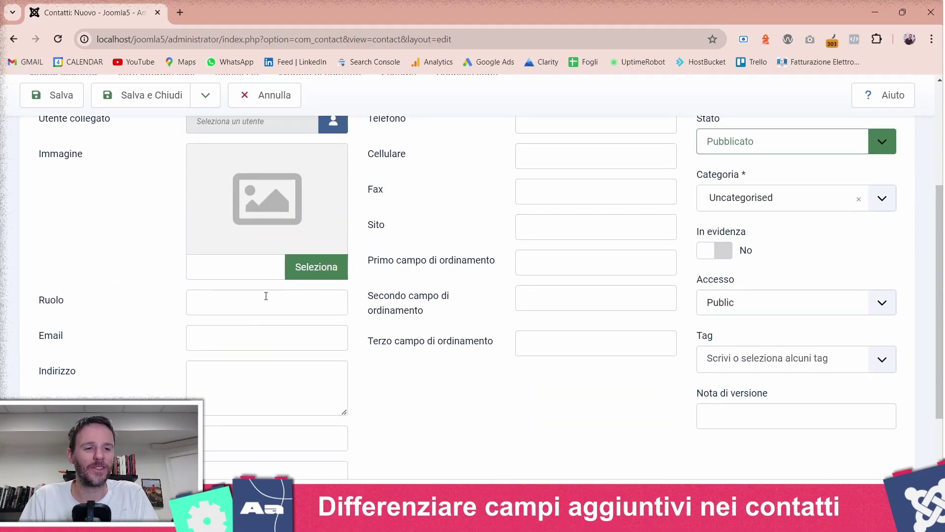
click(253, 344)
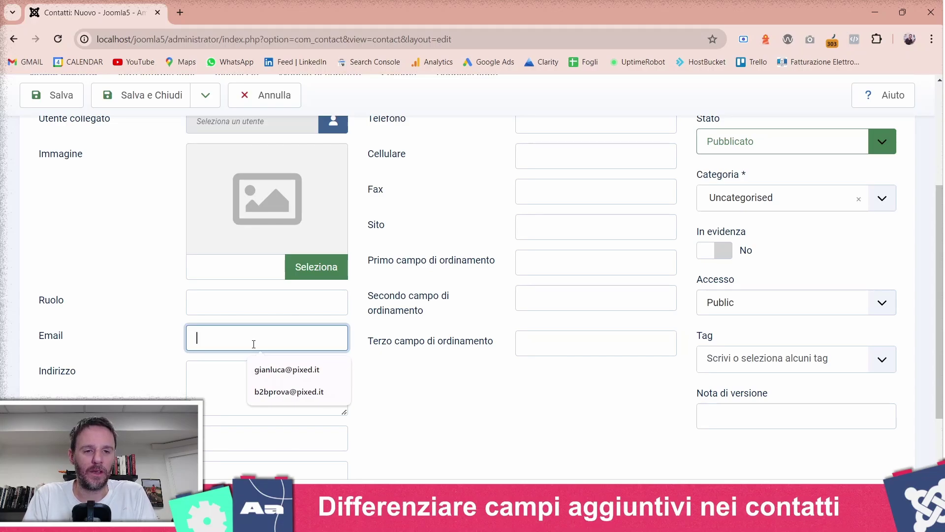
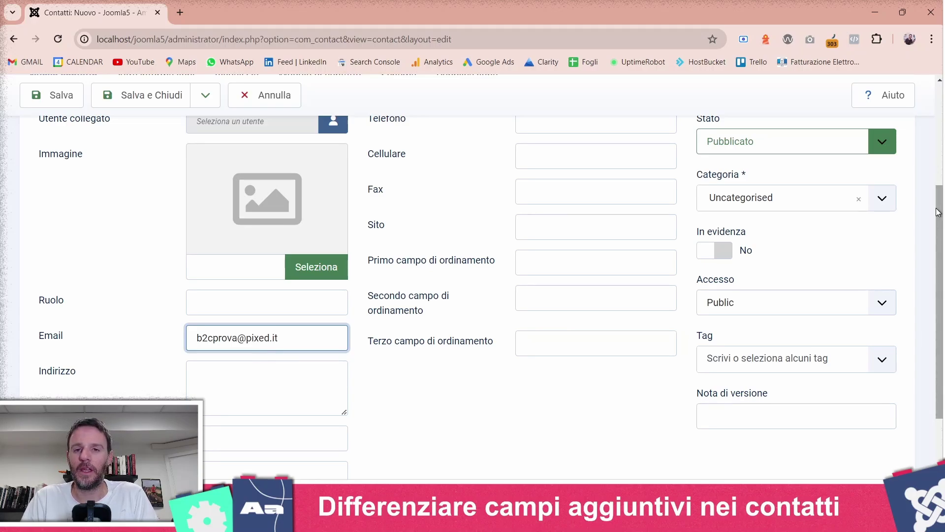
- Put the contact in Contatti B2C, leave In evidenza off, and save and close
click(837, 210)
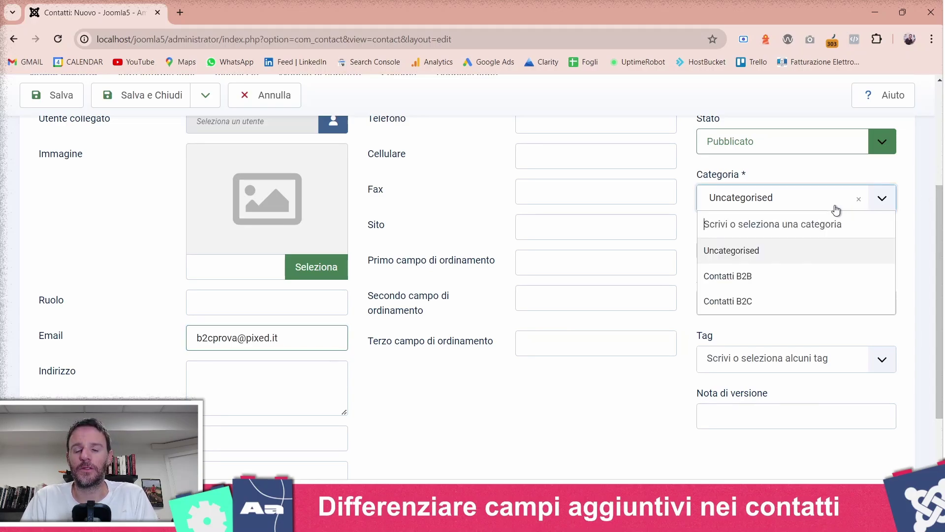
click(748, 309)
click(708, 250)
scroll(428, 274, up, 3)
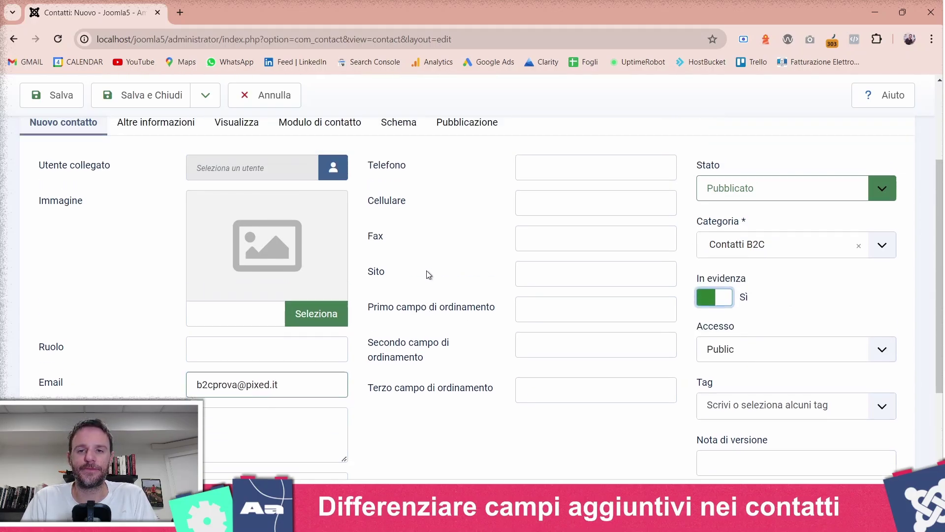
click(716, 373)
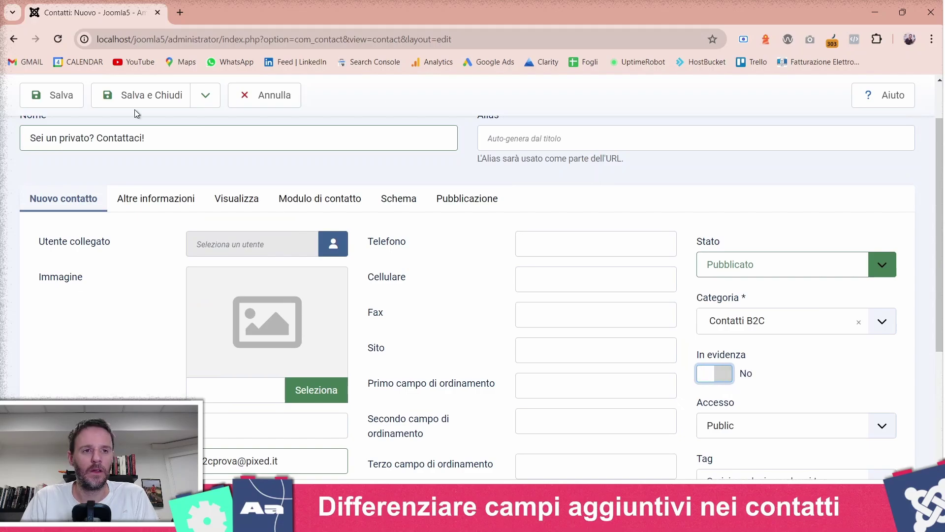
click(152, 98)
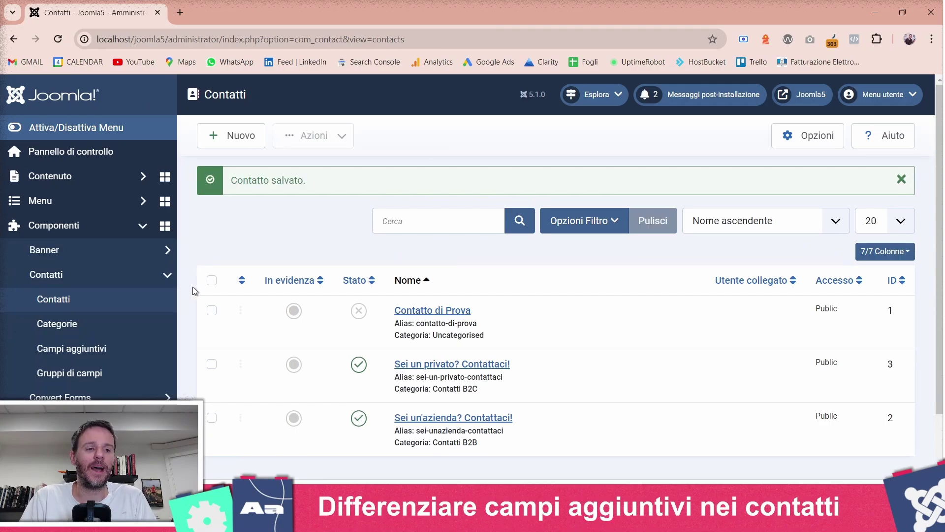
- Open Campi aggiuntivi for the Modulo email del contatto context and start a new field
click(85, 359)
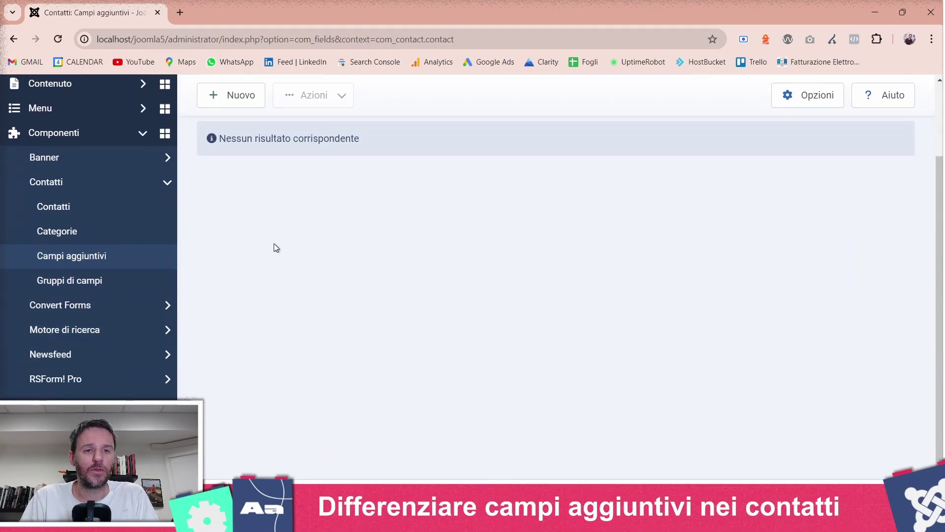
click(272, 152)
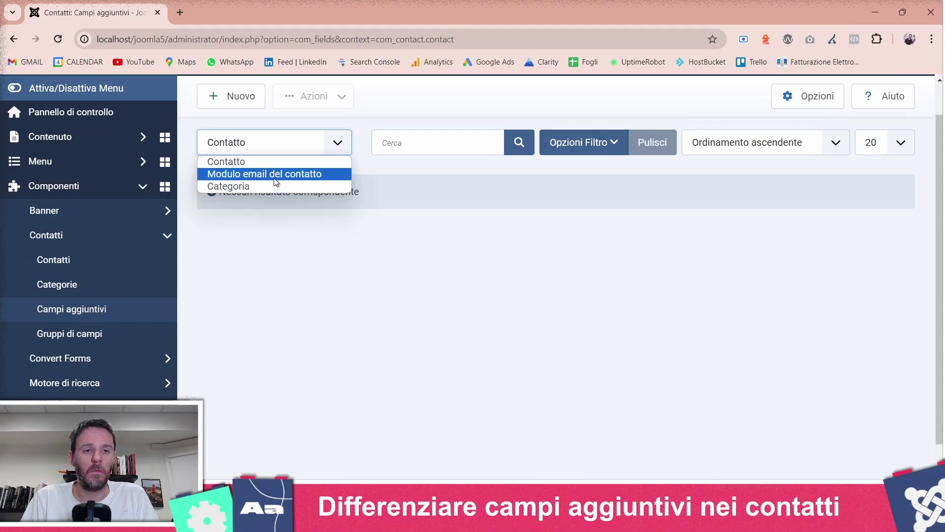
click(276, 175)
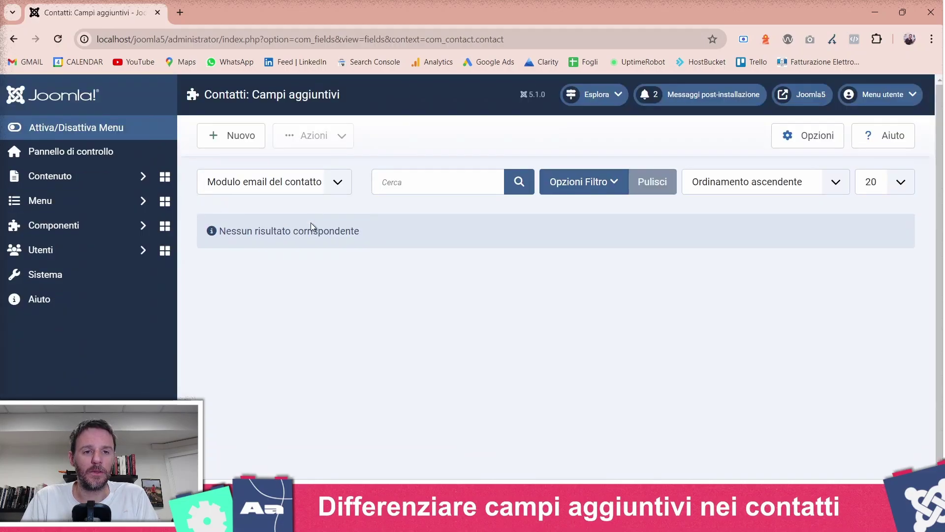
click(227, 136)
- Create field Codice Fiscale limited to Contatti B2C instead of Tutti, saving with Salva e Nuovo
click(185, 203)
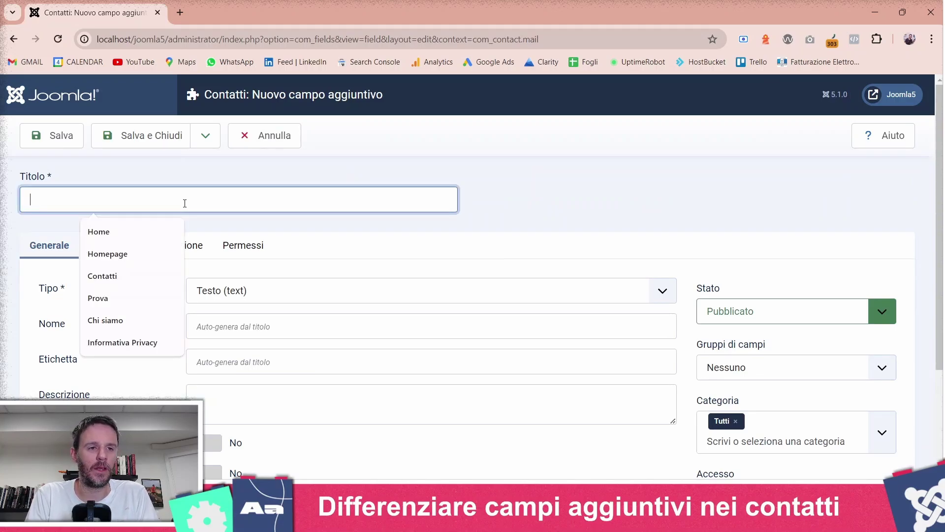
text(Codi)
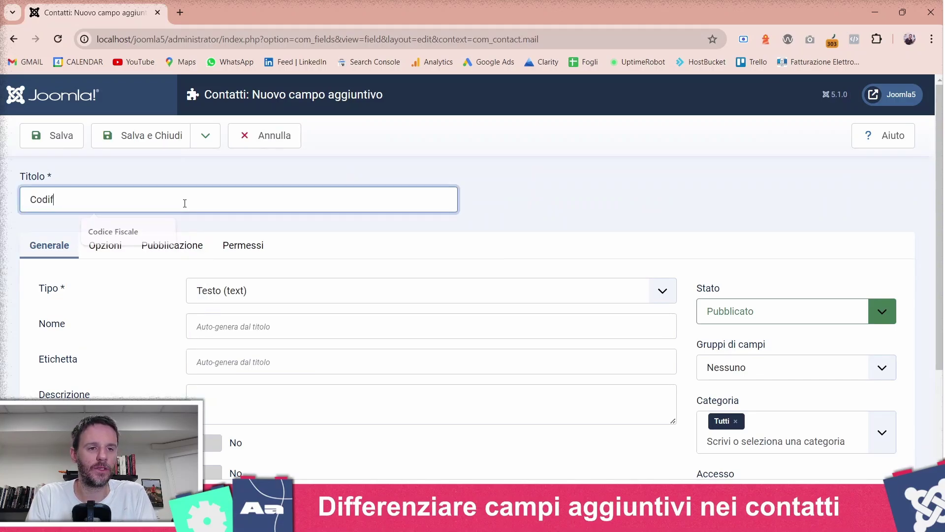
text(ce Fiscale)
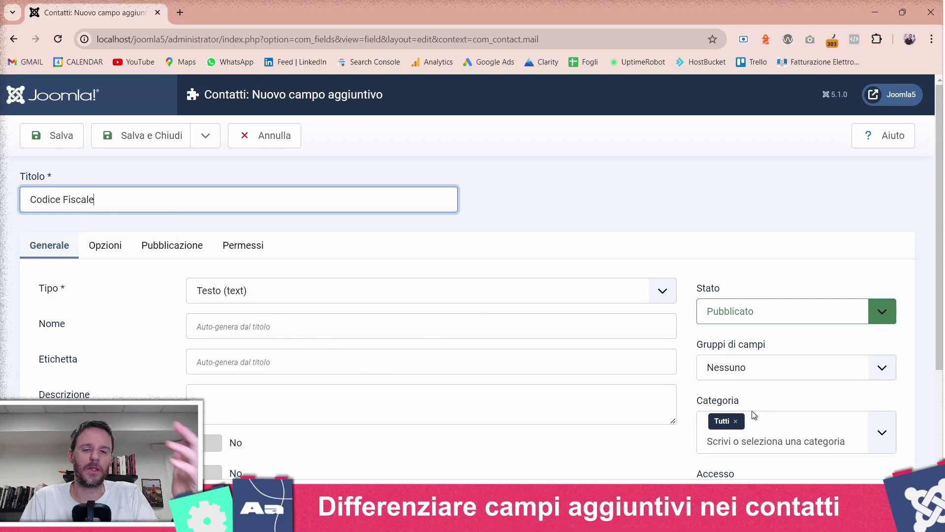
scroll(807, 361, down, 2)
click(738, 298)
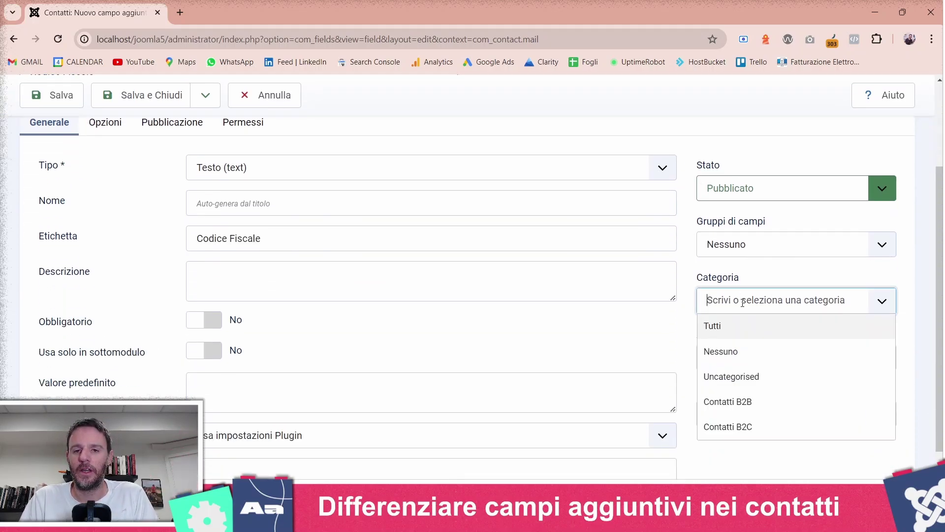
click(742, 426)
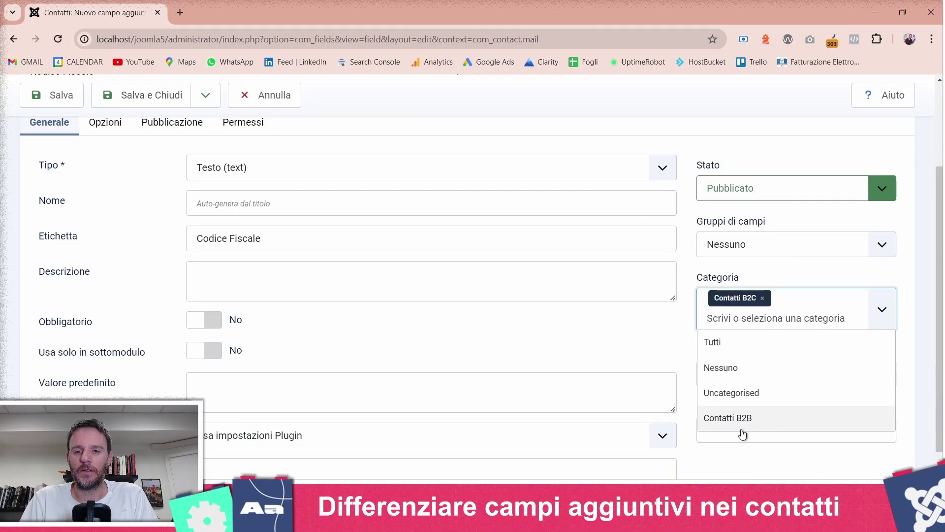
click(752, 473)
scroll(752, 473, up, 3)
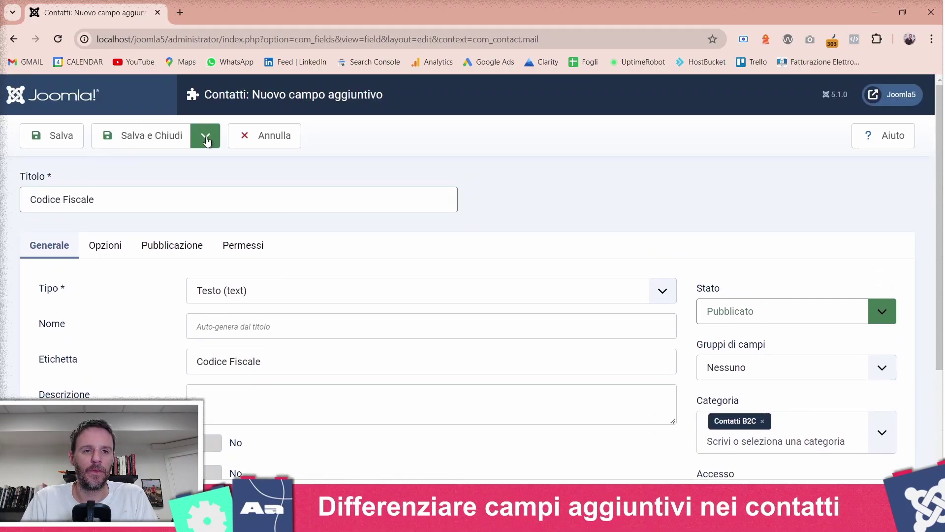
click(205, 136)
click(193, 163)
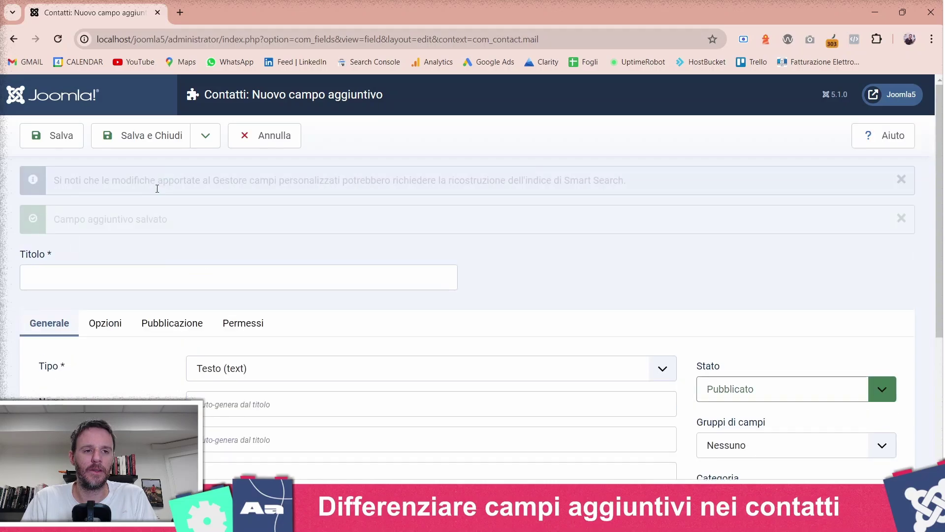
- Create field P.IVA limited to Contatti B2B, save and close, then begin another field
click(131, 291)
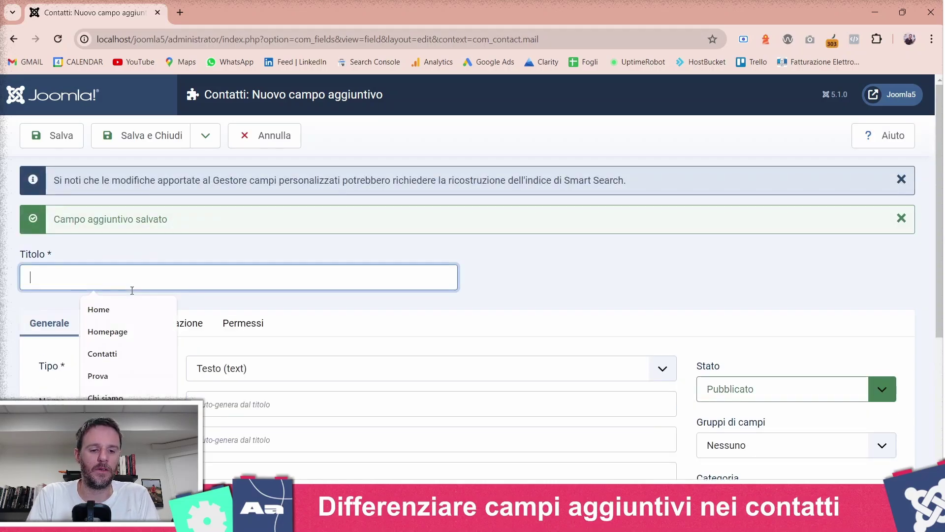
text(P.IVA)
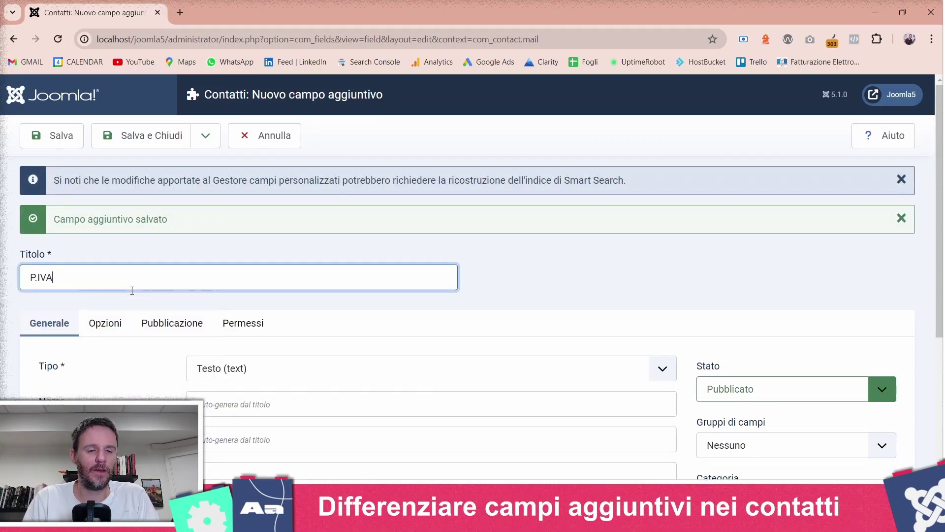
scroll(132, 290, down, 1)
scroll(132, 290, down, 2)
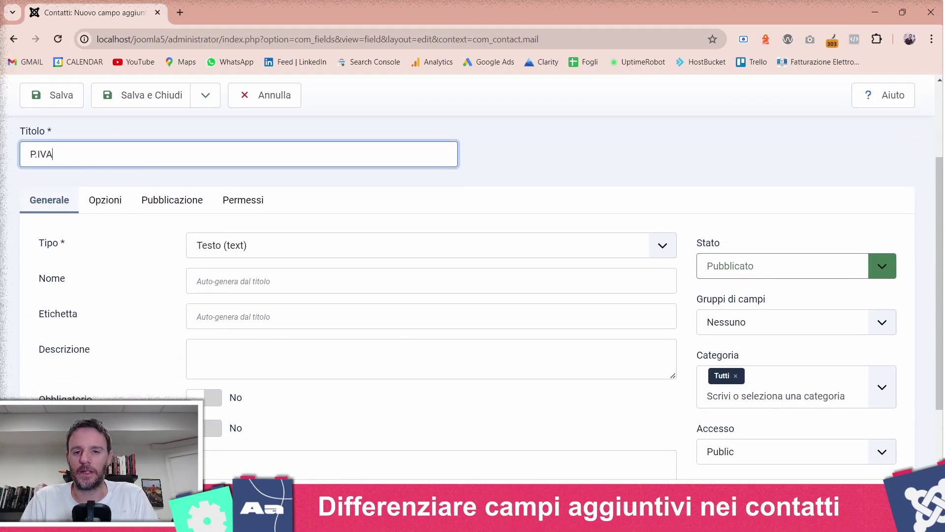
click(735, 375)
click(735, 376)
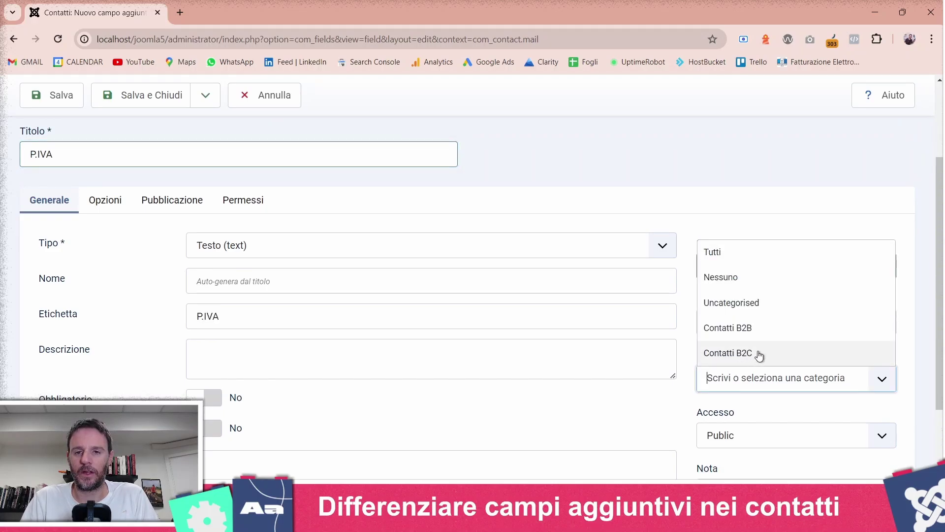
click(775, 335)
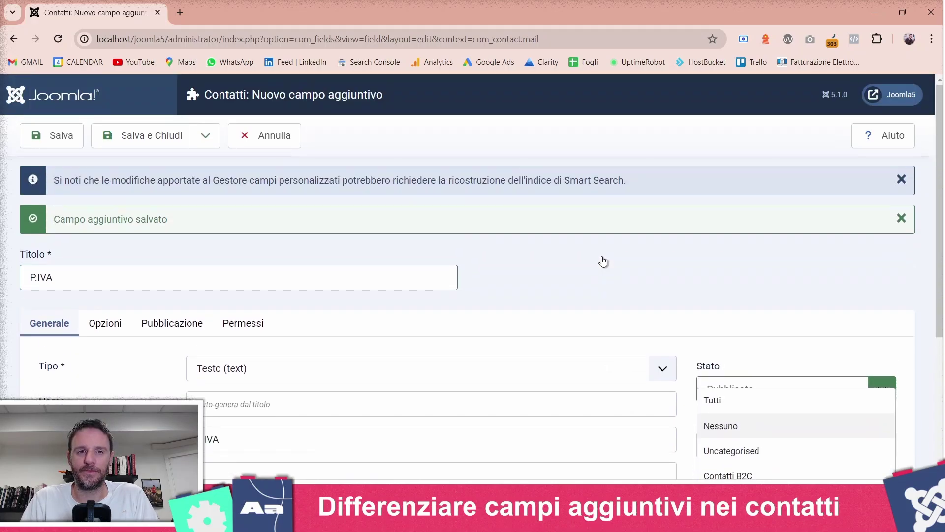
click(140, 136)
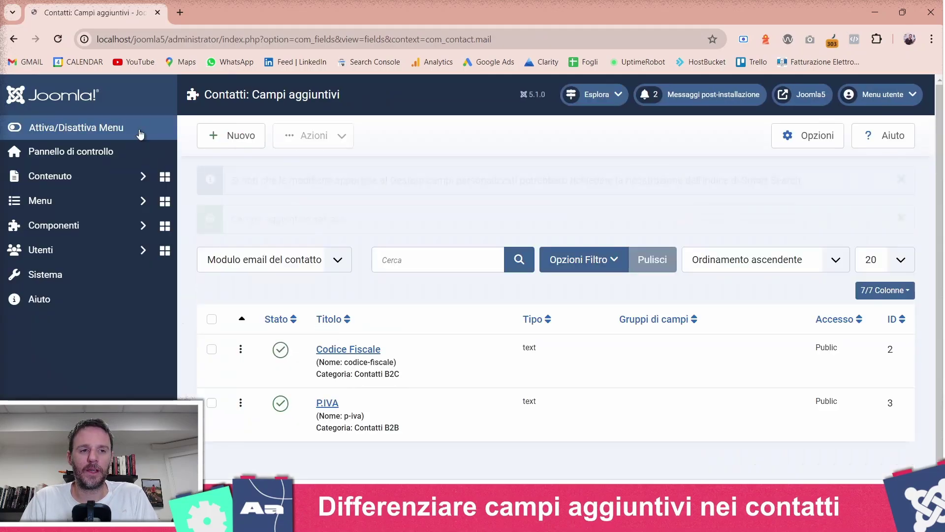
click(224, 133)
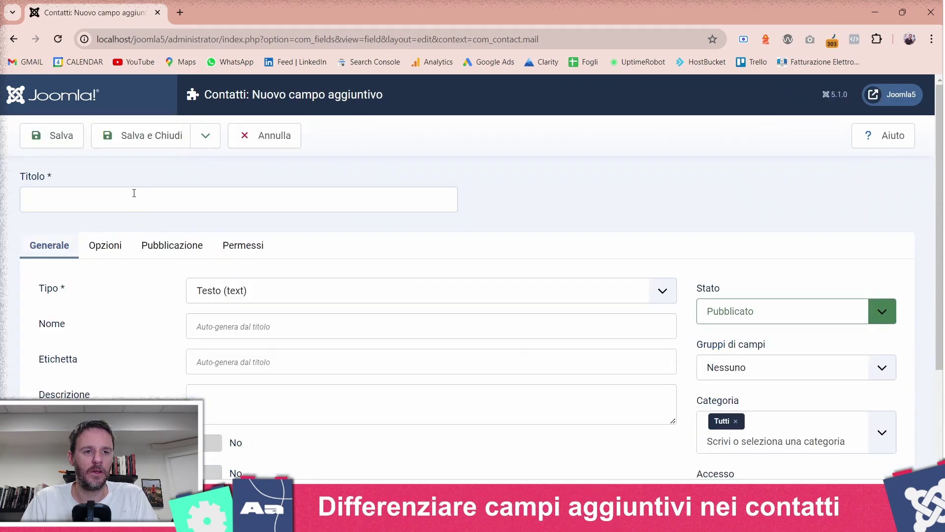
- Title the new field Indirizzo, keep Categoria as Tutti, and save and close
click(134, 193)
text(I)
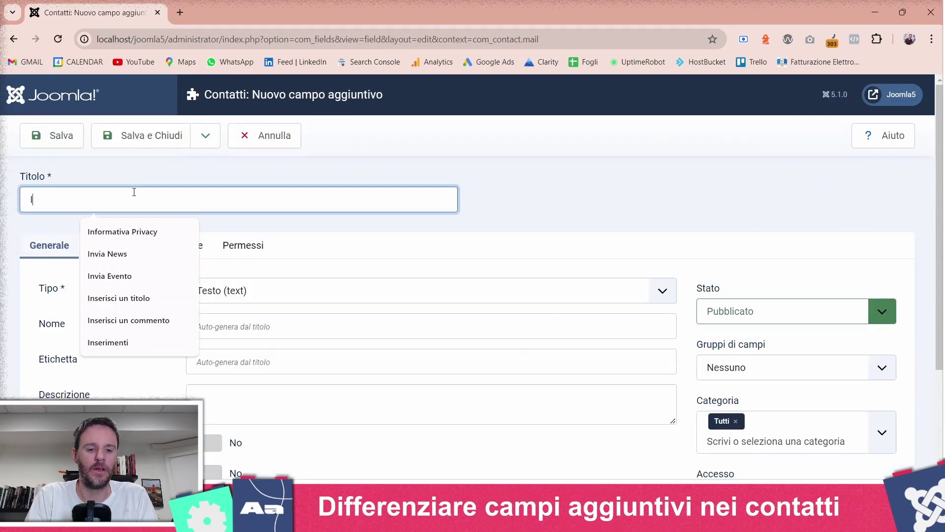
text(ndirizzo)
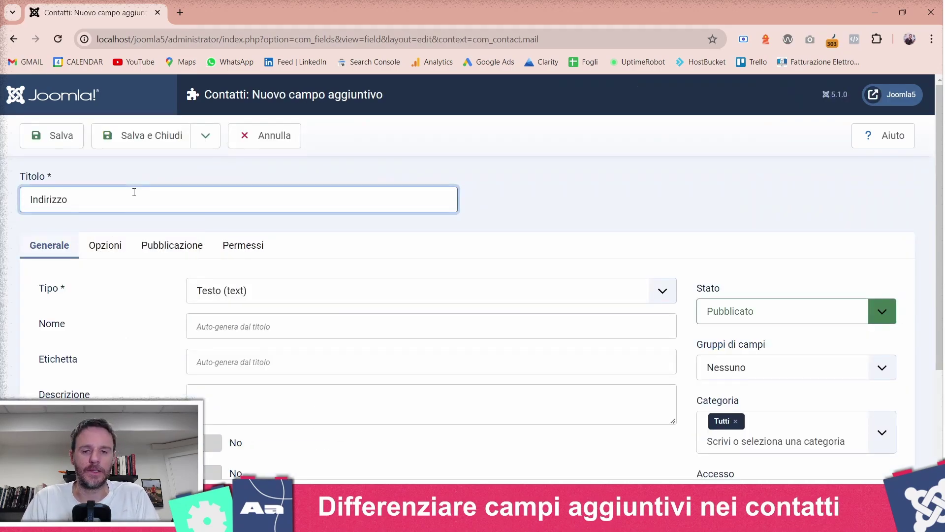
scroll(591, 271, down, 3)
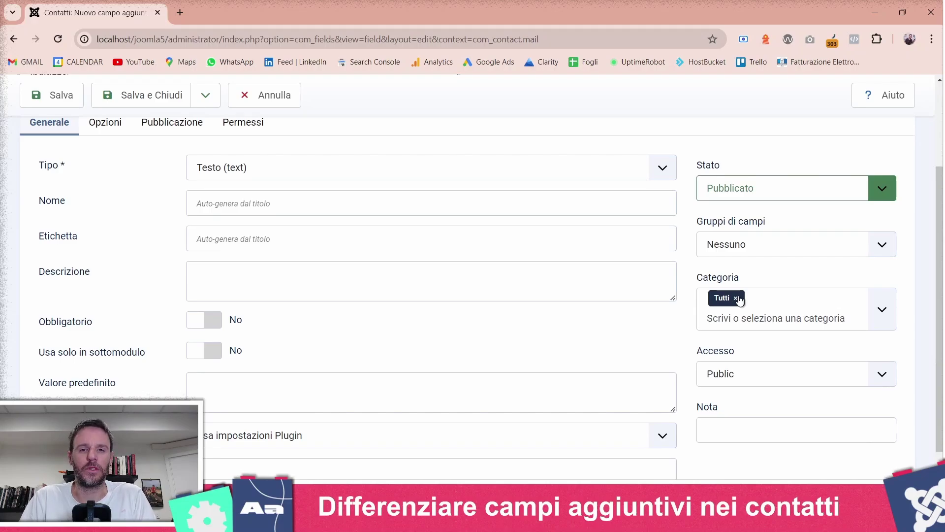
scroll(495, 306, up, 3)
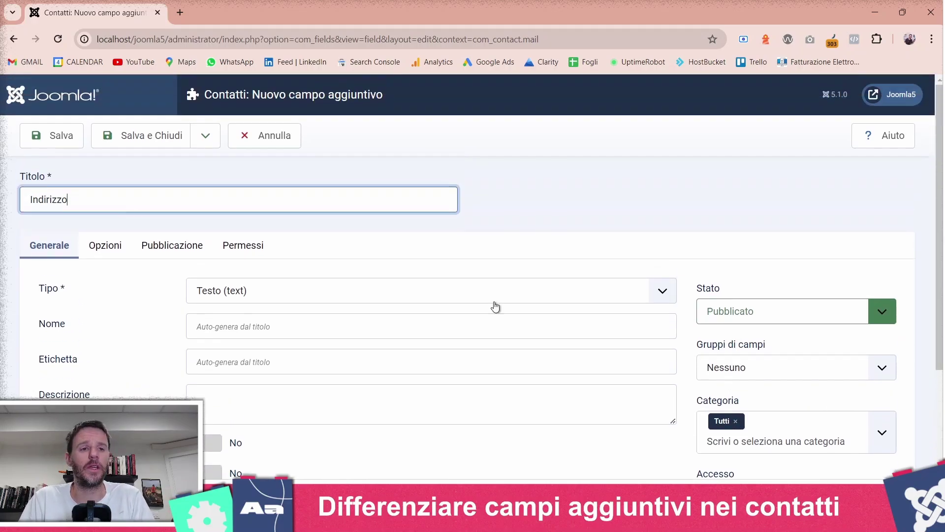
click(114, 147)
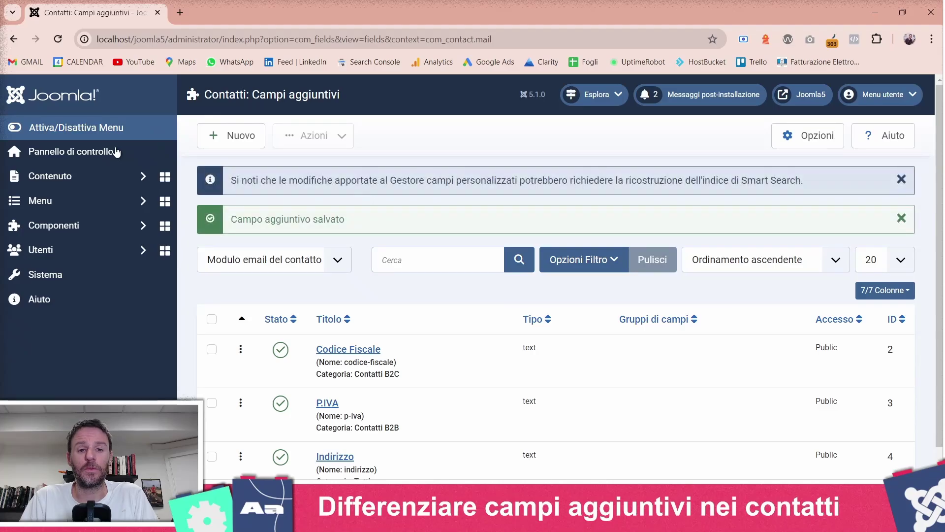
- Expand the Menus section of the administration sidebar
scroll(400, 321, down, 1)
scroll(399, 321, up, 1)
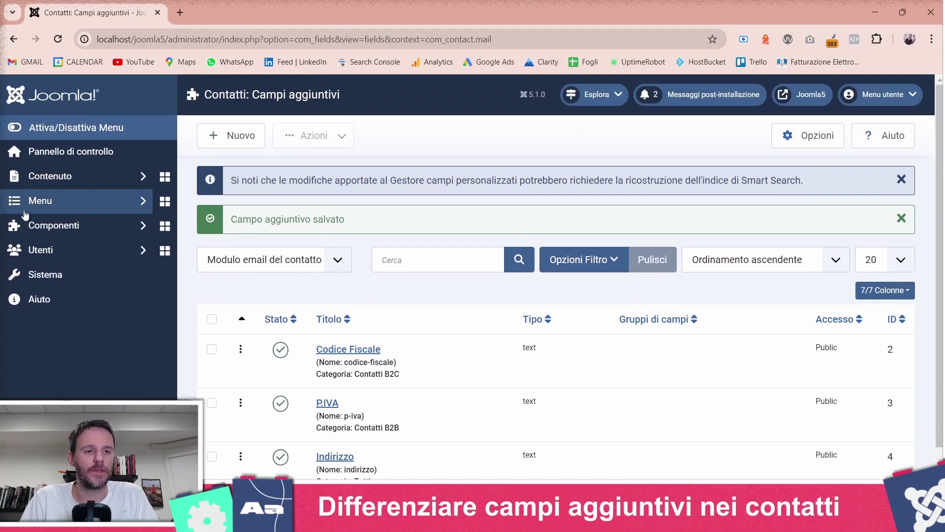
click(30, 202)
- Start a new Main Menu item and begin typing the title Contatti B2B
click(39, 294)
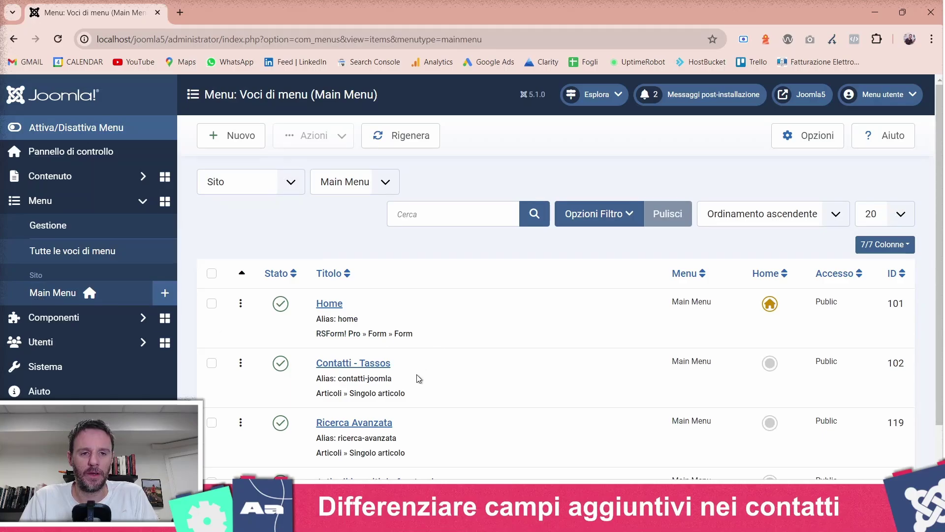
click(248, 136)
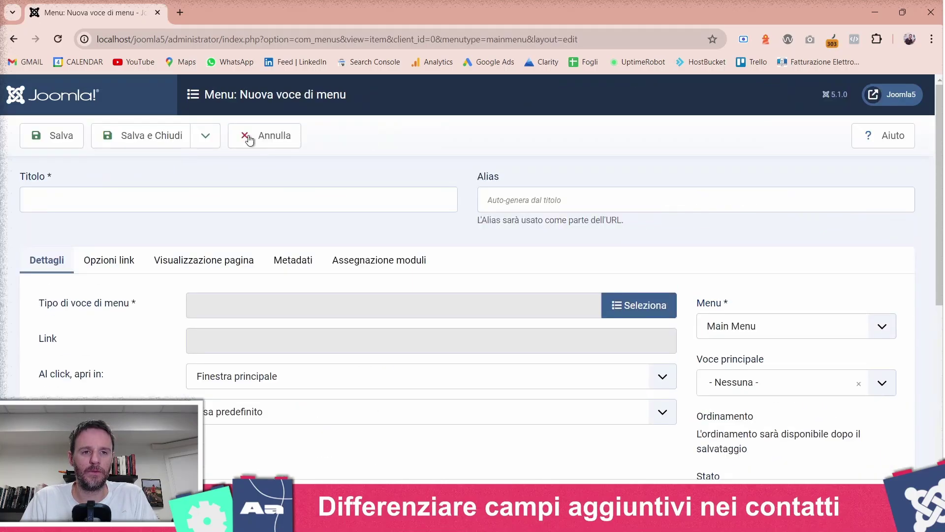
click(255, 201)
text(C)
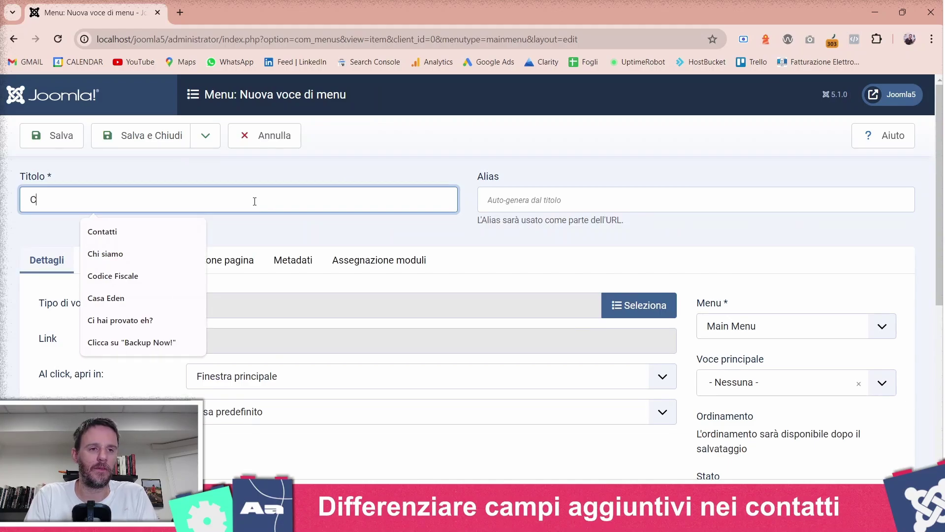
text(ontatti b)
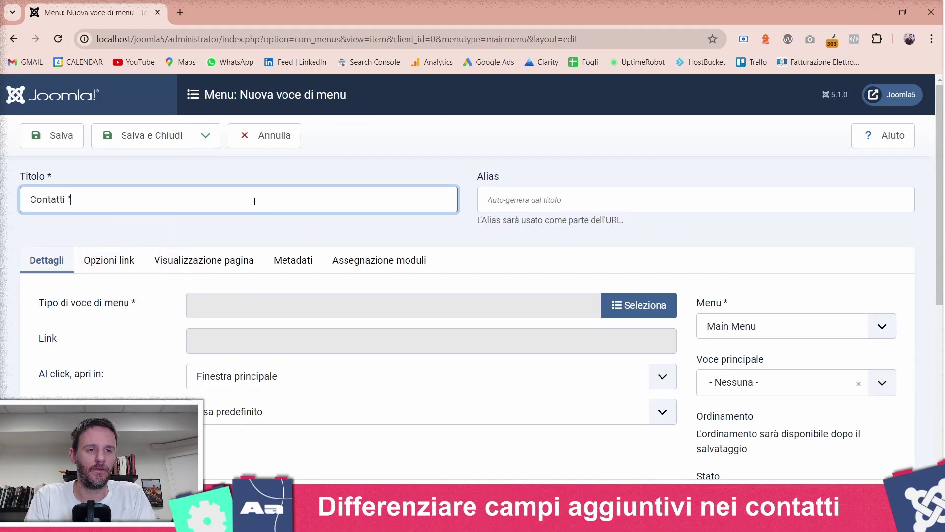
key(BackSpace)
- Make Contatti B2B a Singolo contatto item for 'Sei un'azienda? Contattaci!' and Salva e Nuovo
text(B2B)
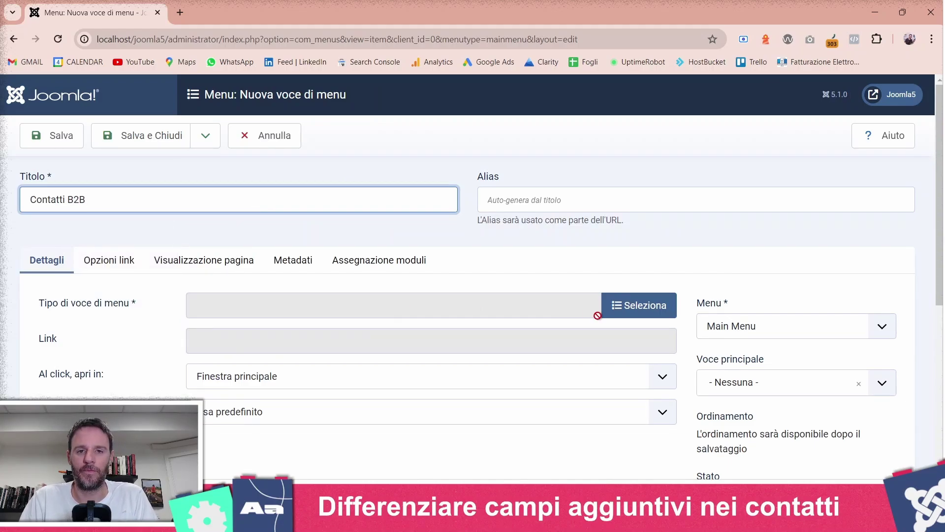
click(612, 308)
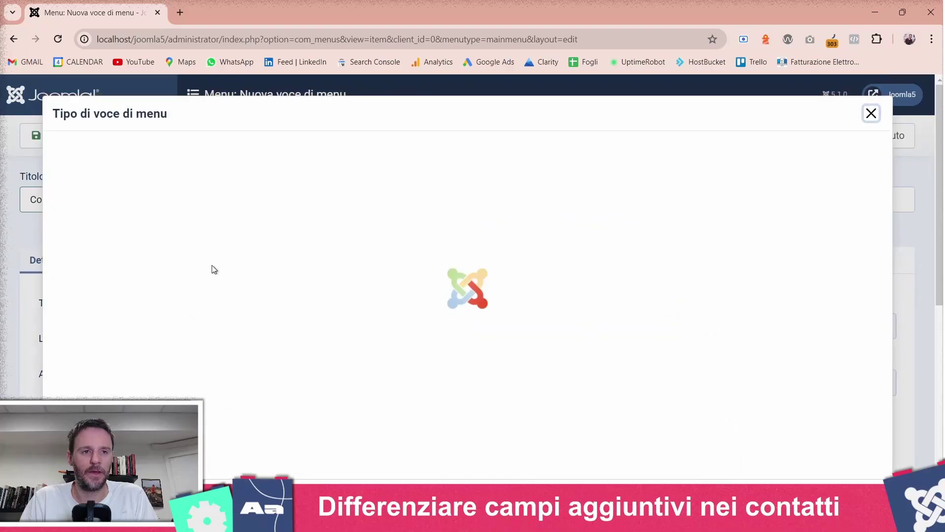
click(134, 231)
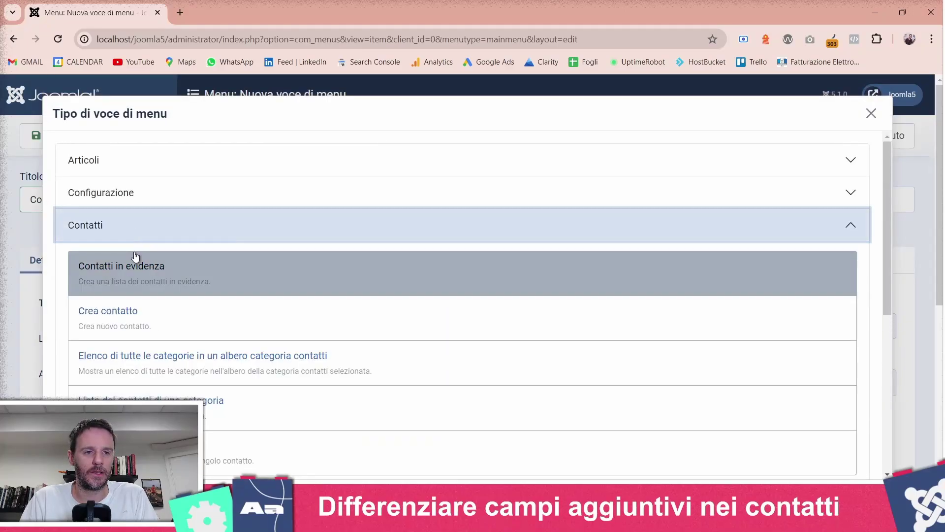
scroll(130, 276, down, 3)
click(119, 329)
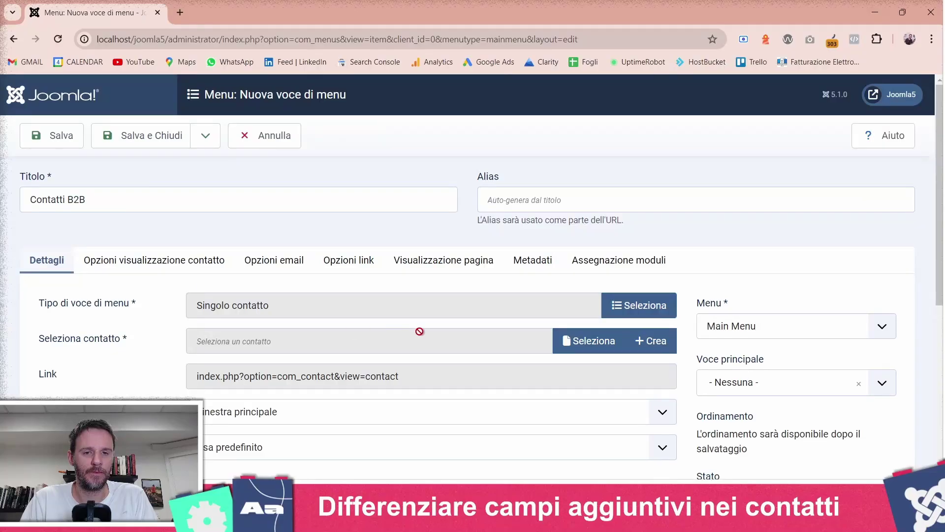
click(574, 351)
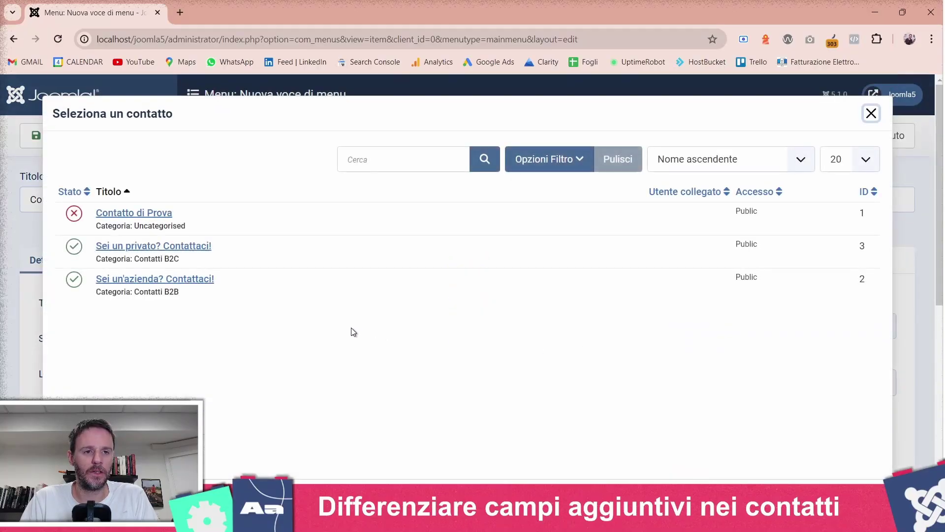
click(185, 286)
click(212, 140)
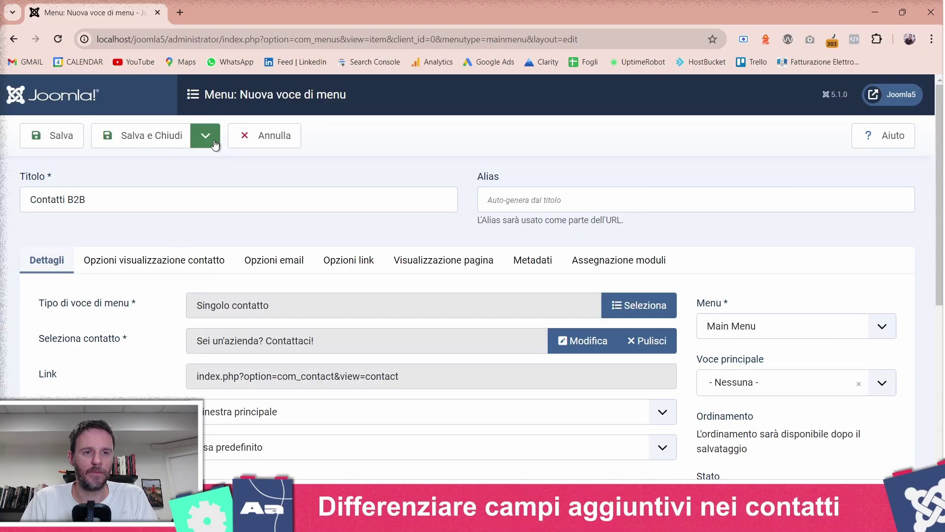
click(173, 163)
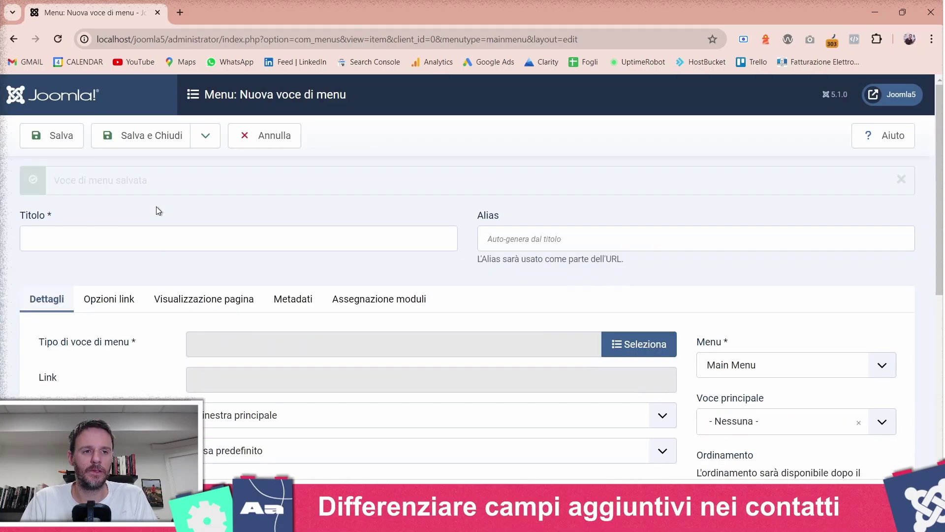
- Title the new menu item Contatti B2C and set its type to Singolo contatto
click(116, 233)
text(Contatti )
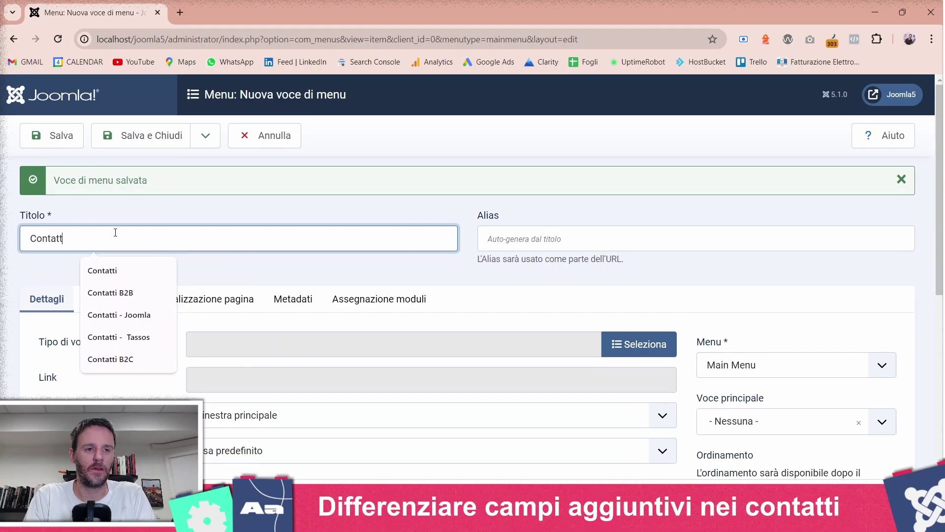
text(B2C)
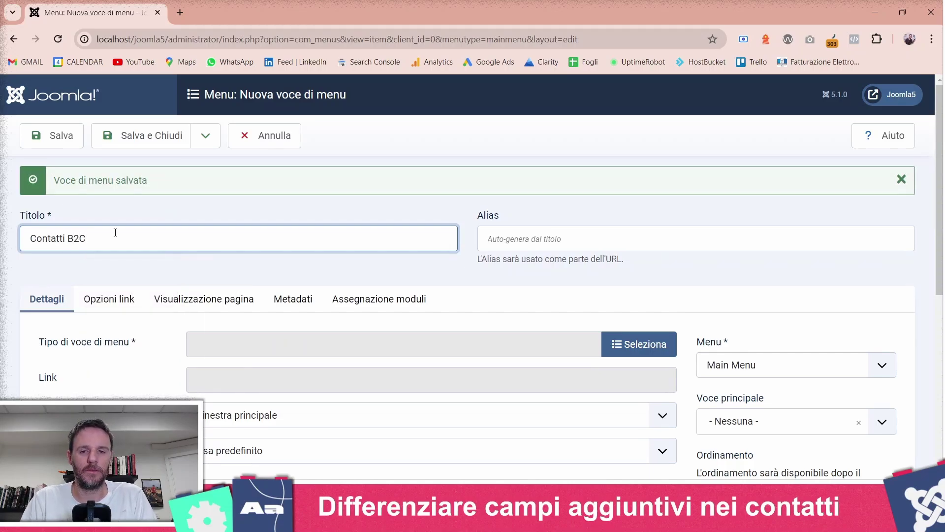
click(672, 346)
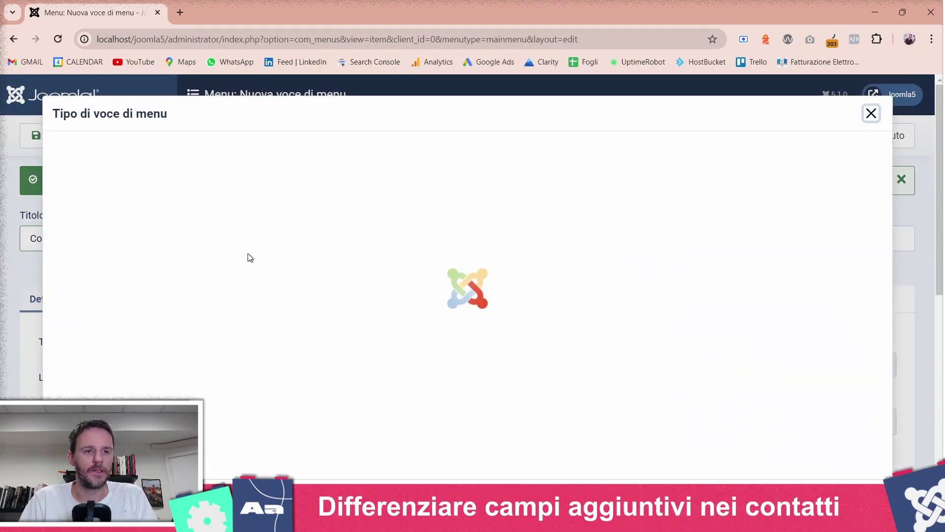
click(161, 239)
scroll(155, 295, down, 2)
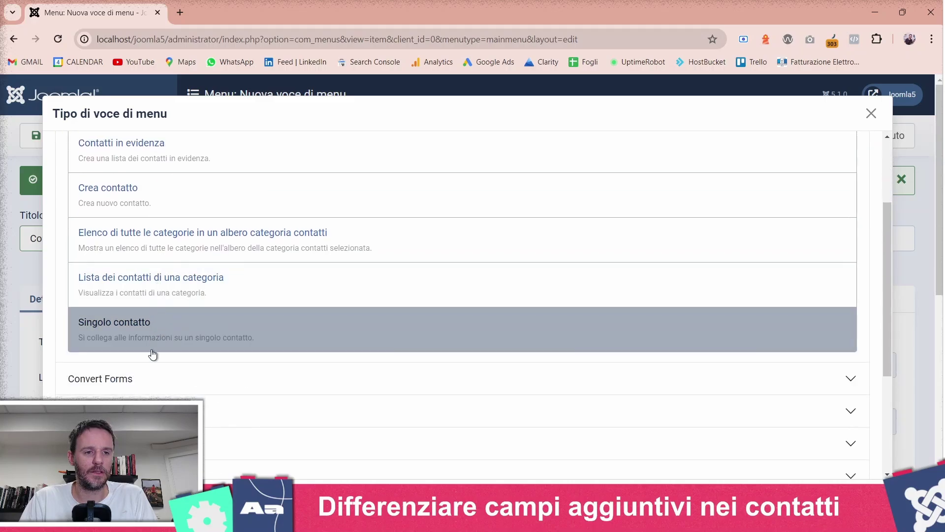
click(146, 335)
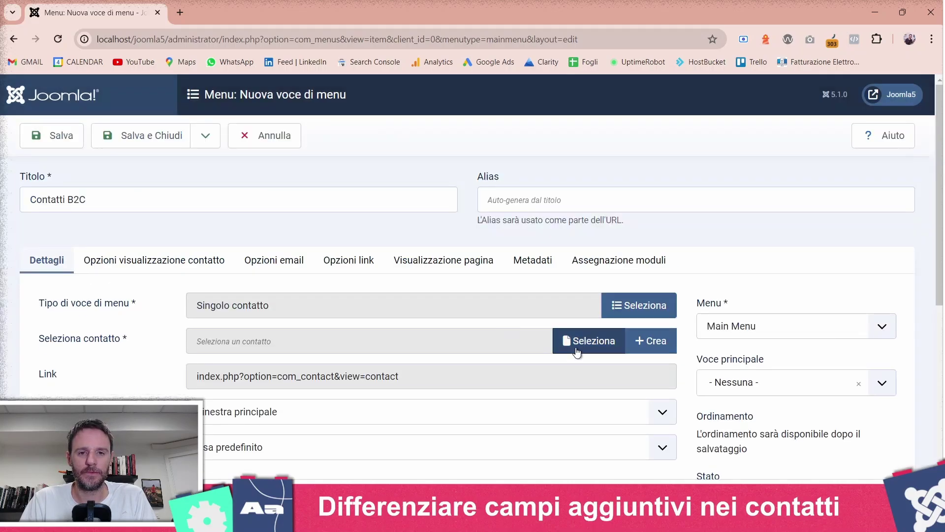
- Link the item to 'Sei un privato? Contattaci!', save and close, and review the list
click(577, 350)
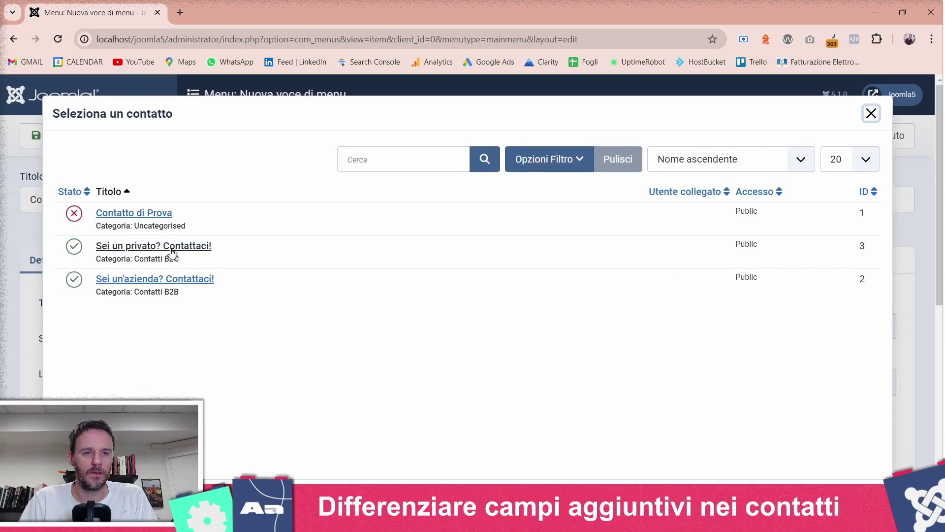
click(167, 247)
click(164, 132)
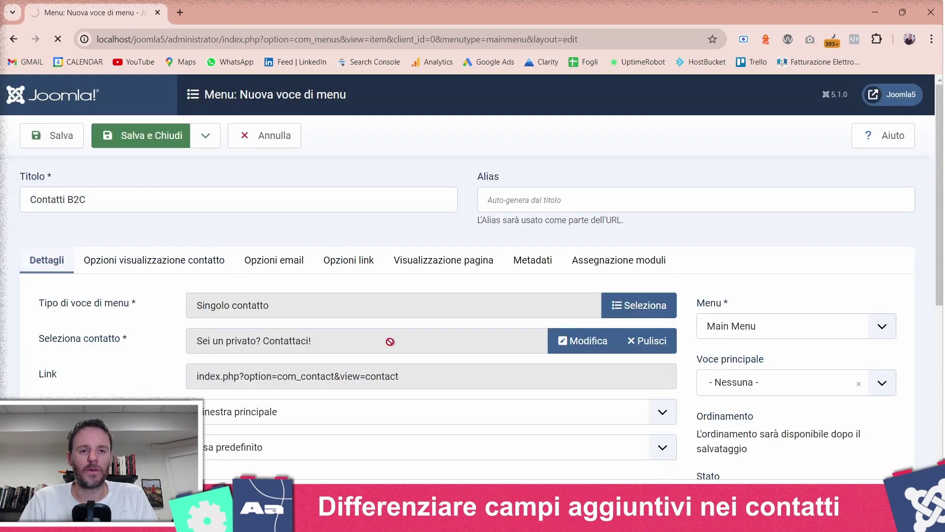
scroll(393, 339, down, 5)
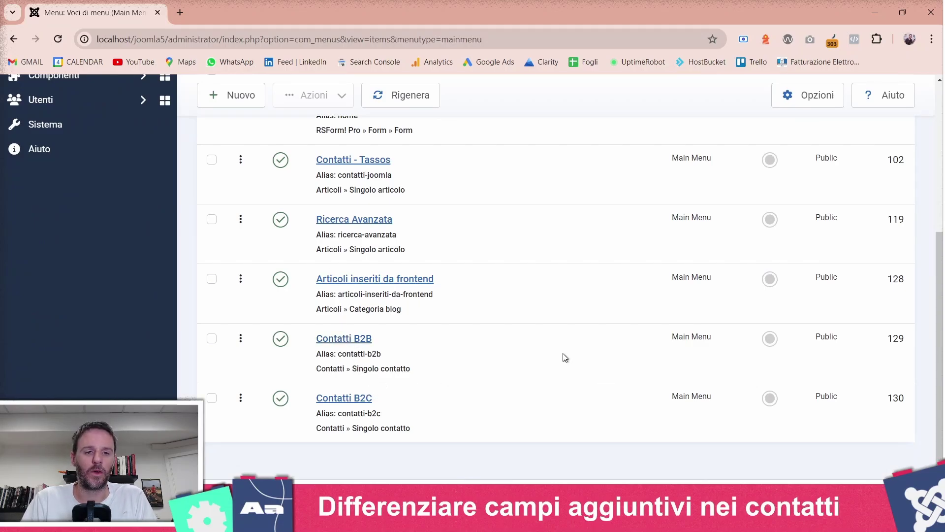
scroll(565, 358, up, 5)
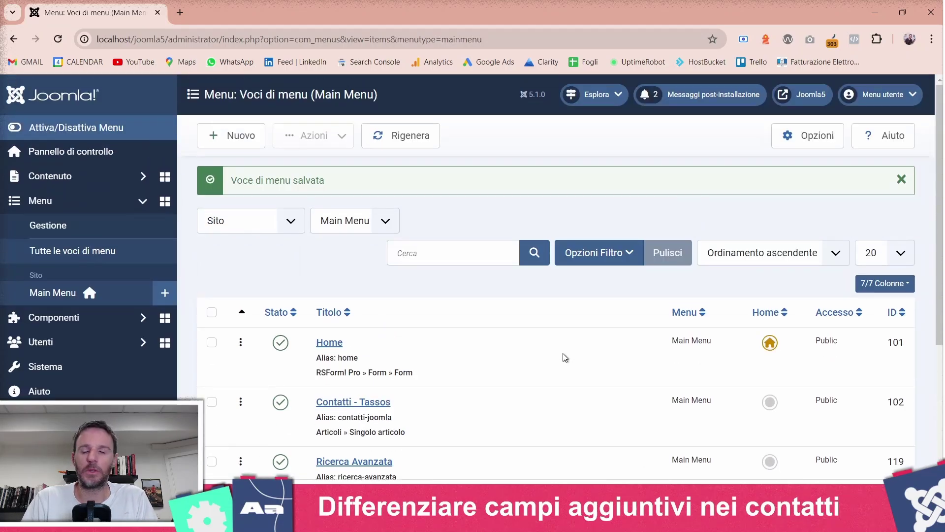
- Open the public site and scroll the Contatti B2B page to its P.IVA extra field
click(809, 96)
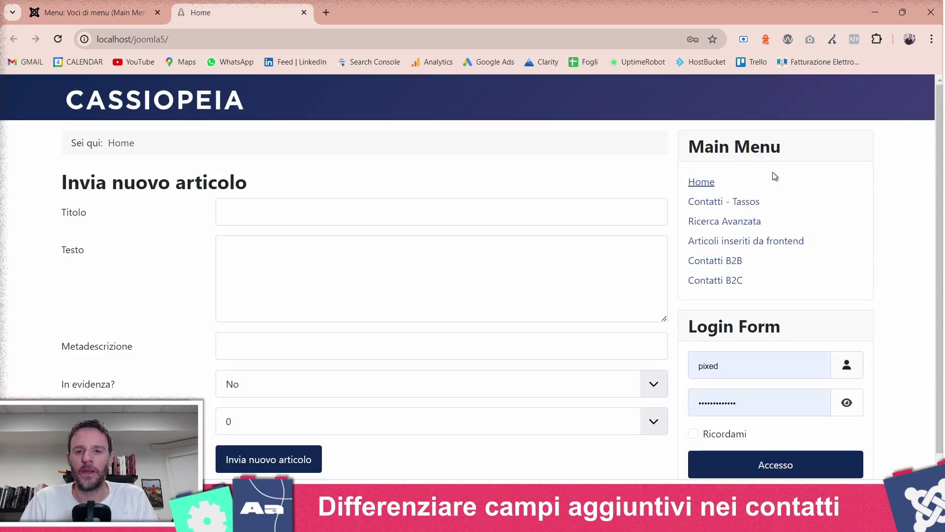
click(722, 266)
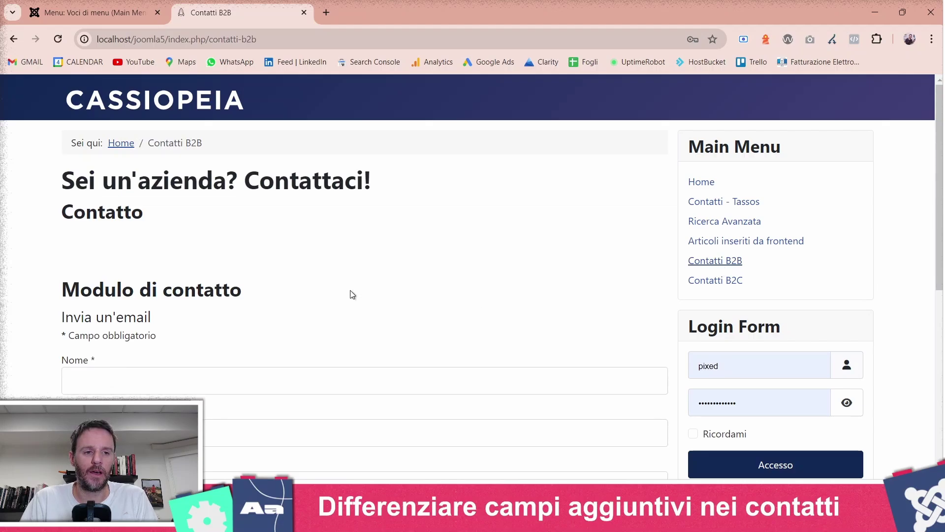
scroll(264, 250, down, 8)
scroll(264, 248, down, 1)
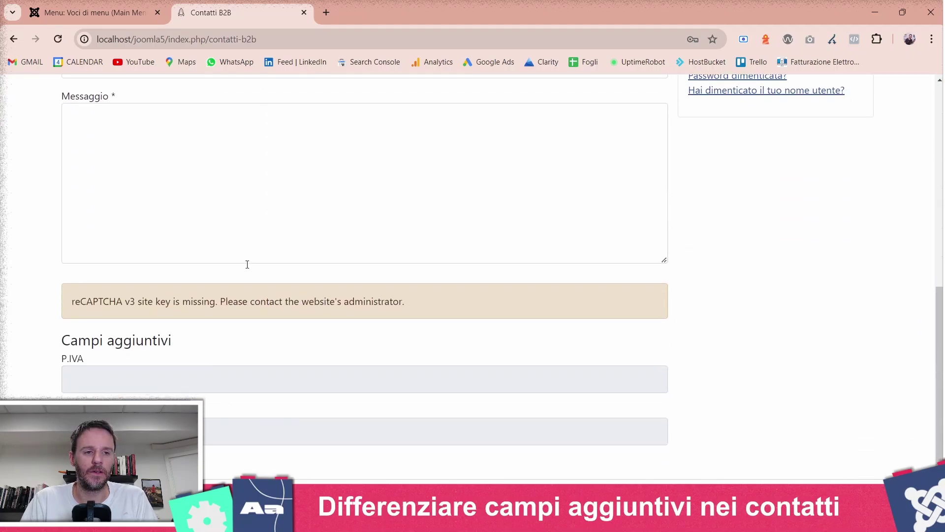
scroll(197, 318, up, 9)
scroll(170, 354, down, 5)
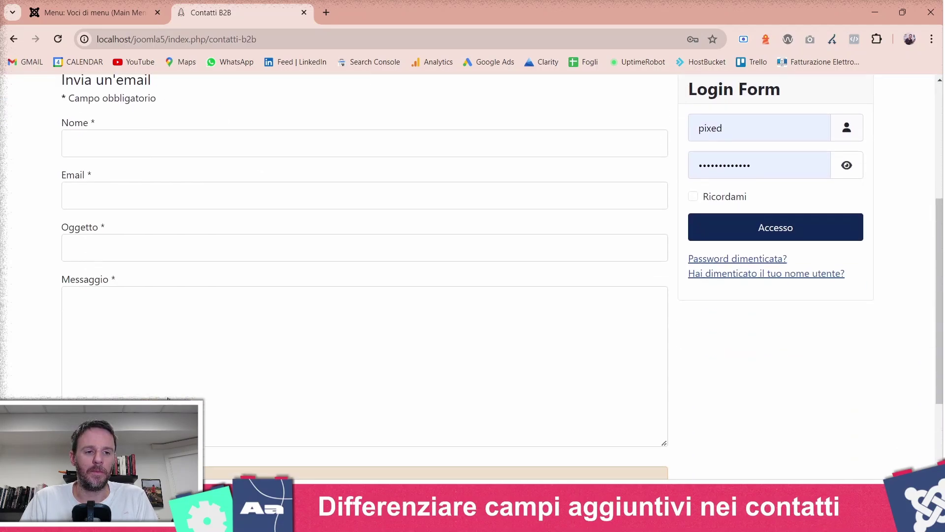
scroll(167, 398, down, 4)
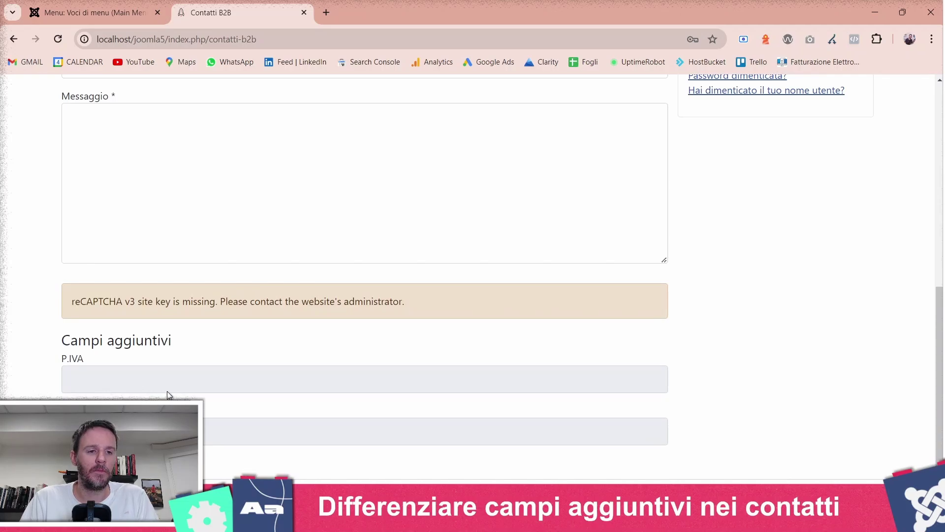
scroll(786, 448, up, 9)
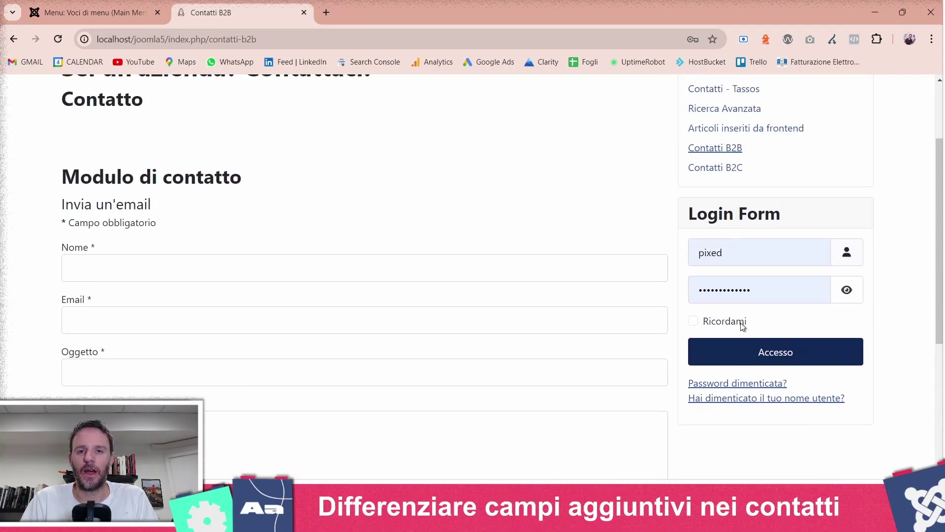
scroll(745, 327, down, 9)
- Restore the browser window from full screen and check the Codice Fiscale field on the contact form
double_click(580, 5)
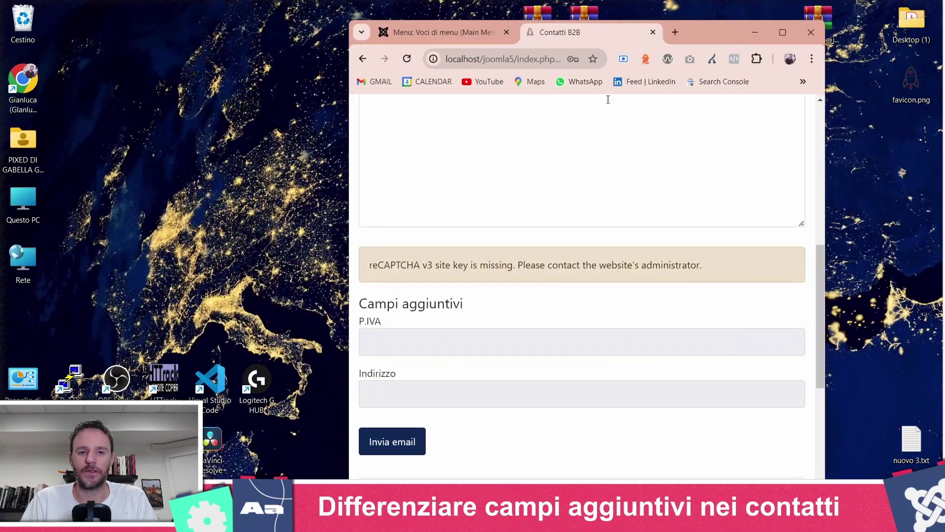
scroll(564, 260, down, 3)
scroll(419, 305, up, 2)
scroll(435, 313, up, 1)
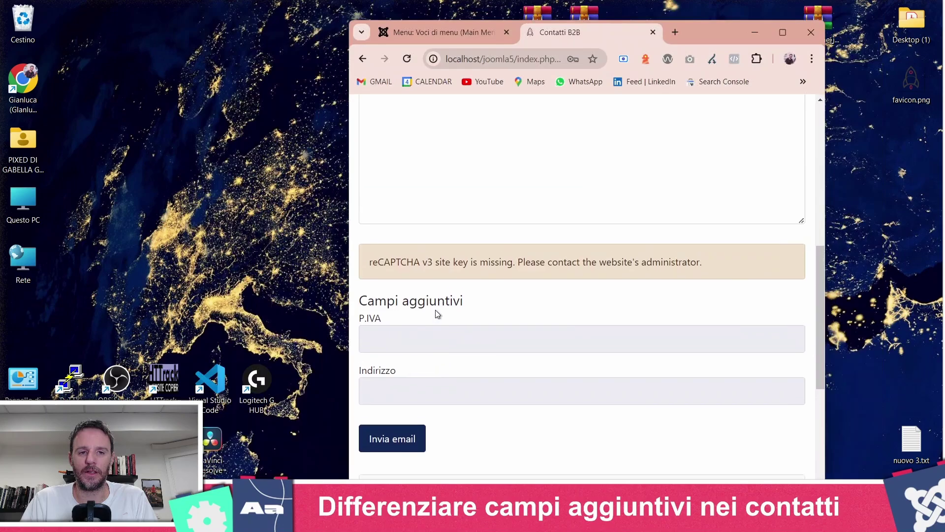
drag(345, 272, 152, 273)
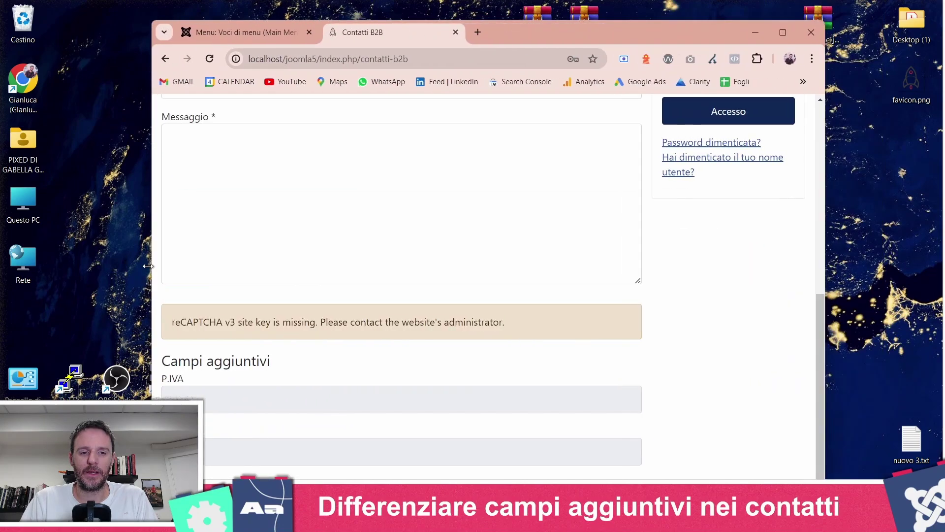
scroll(639, 302, up, 5)
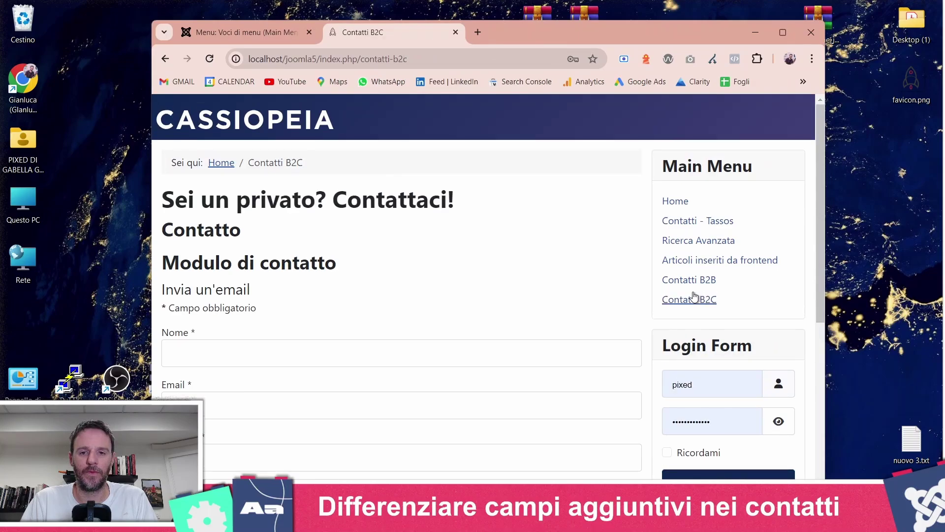
scroll(320, 276, down, 3)
scroll(297, 230, down, 3)
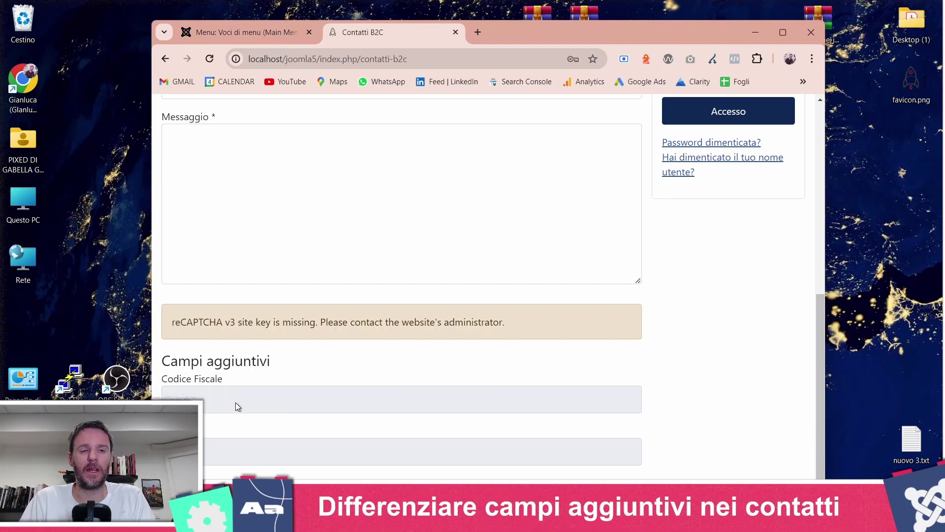
- List the Contatti additional fields for the 'Modulo email del contatto' context
click(266, 33)
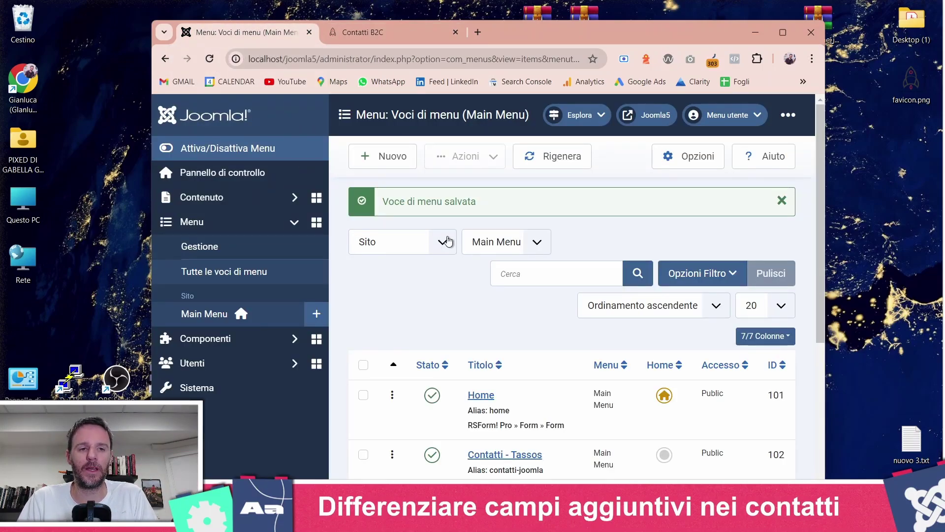
click(274, 349)
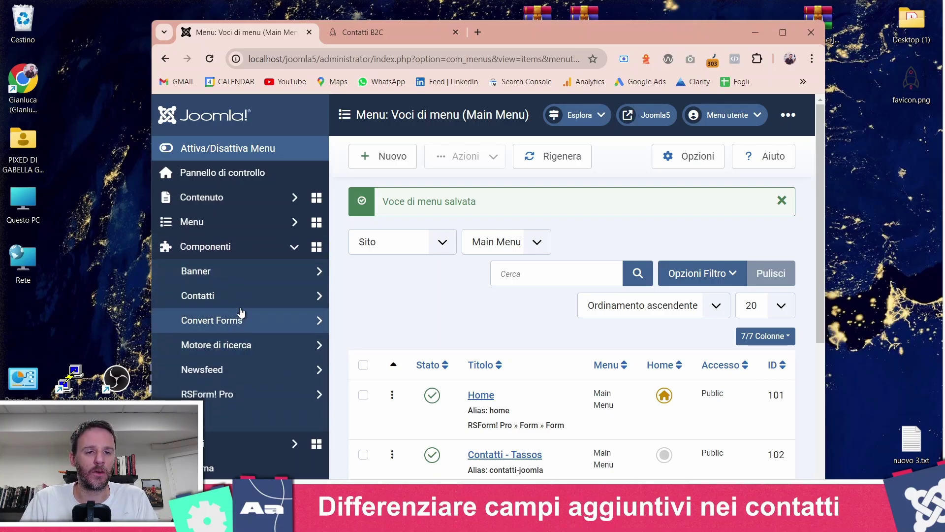
click(239, 297)
click(233, 369)
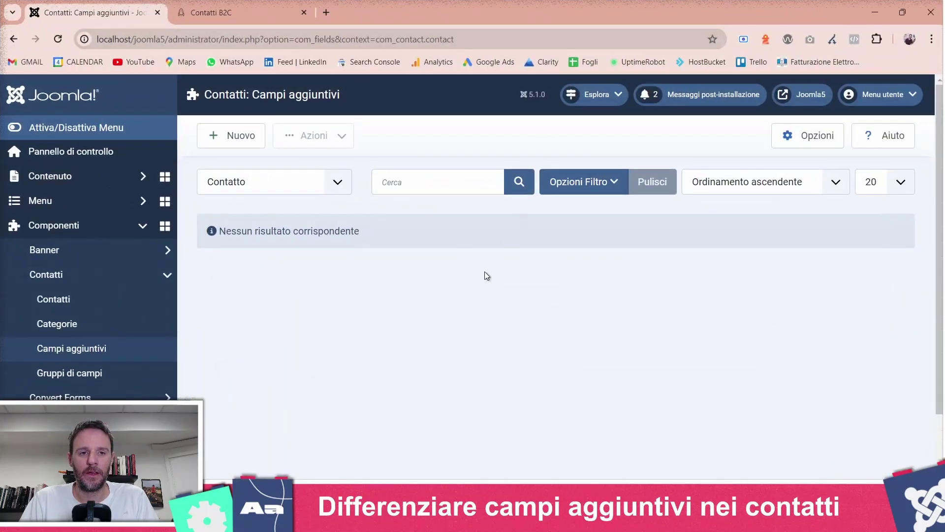
click(244, 185)
click(238, 212)
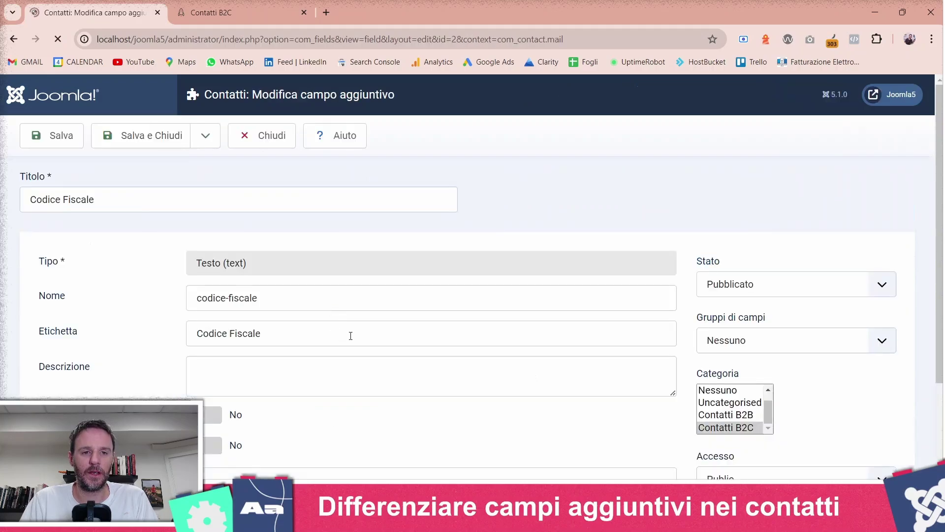
- Set Codice Fiscale's Public 'Modifica valore campo personalizzato' permission to Consentita and save
click(242, 247)
scroll(226, 258, down, 4)
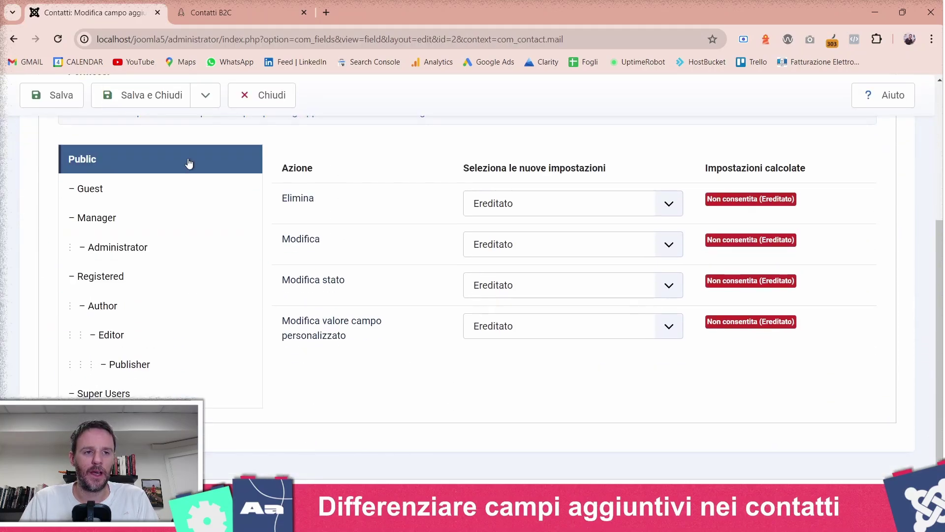
click(510, 326)
click(511, 358)
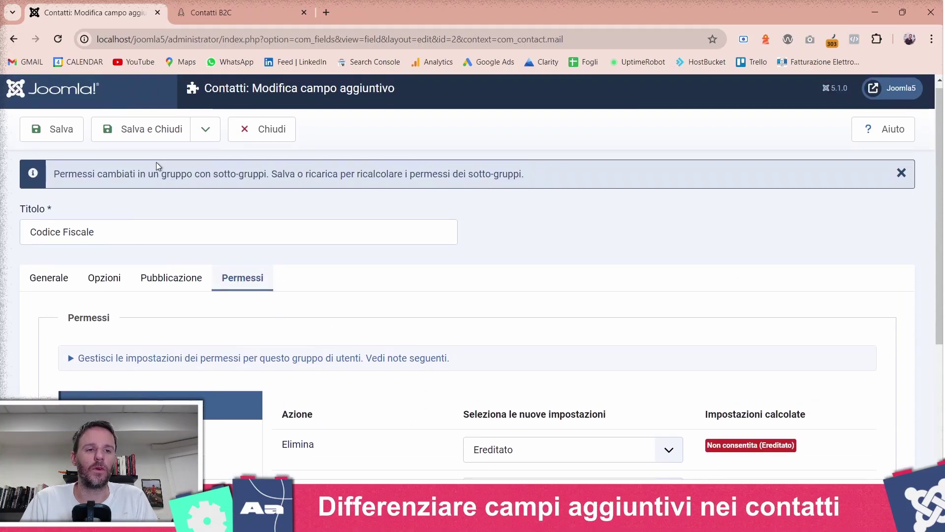
click(161, 133)
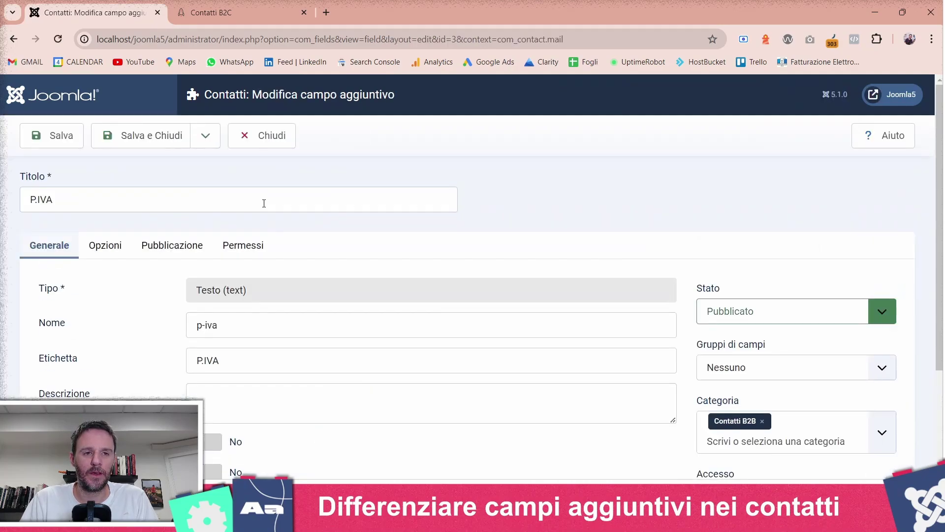
- Set P.IVA's Public 'Modifica valore campo personalizzato' to Consentita, save, then edit Indirizzo
click(243, 246)
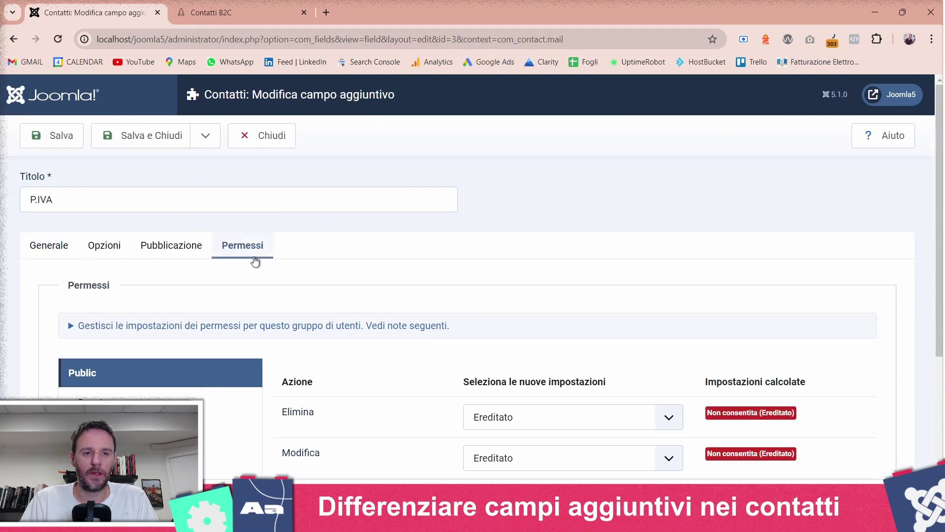
scroll(382, 299, down, 4)
click(490, 326)
click(494, 356)
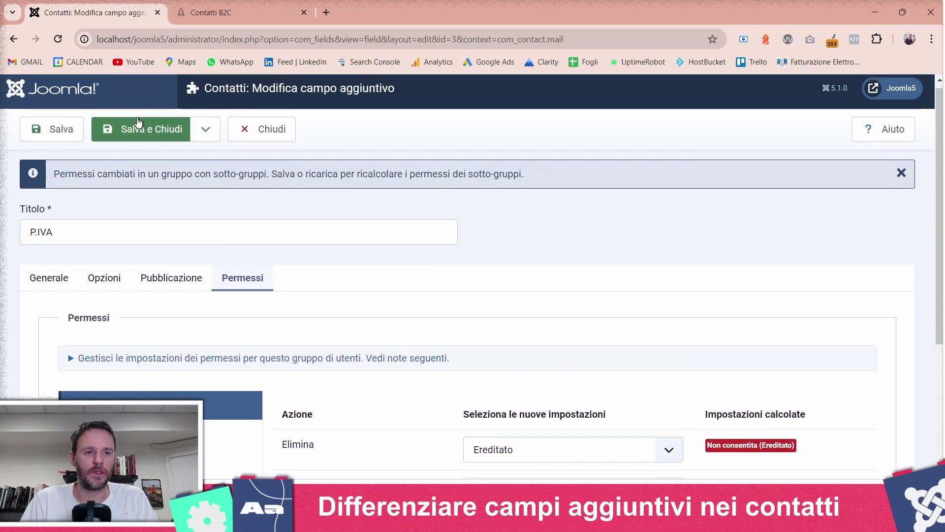
click(137, 118)
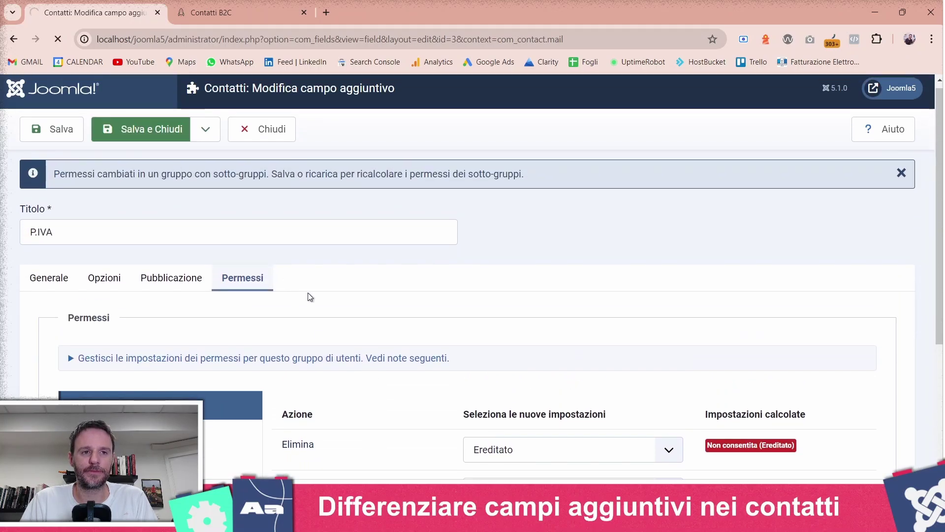
scroll(315, 315, down, 1)
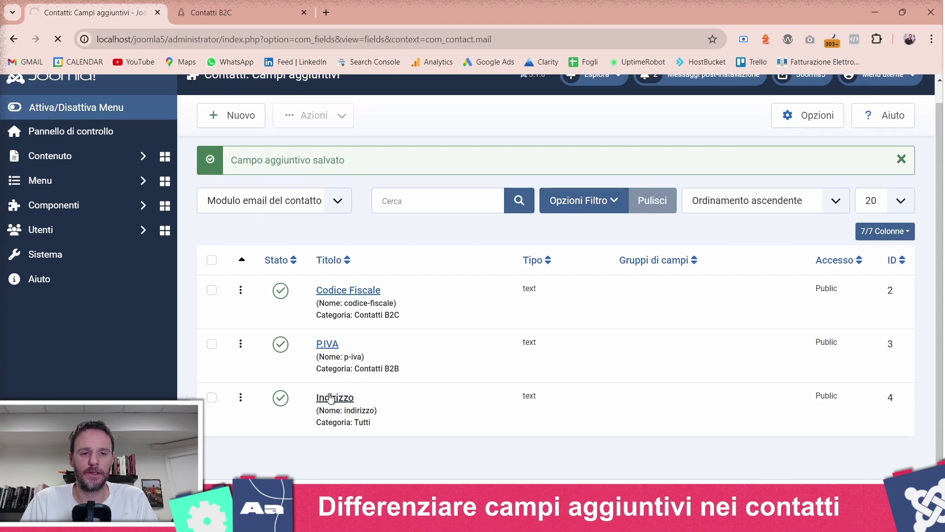
click(331, 398)
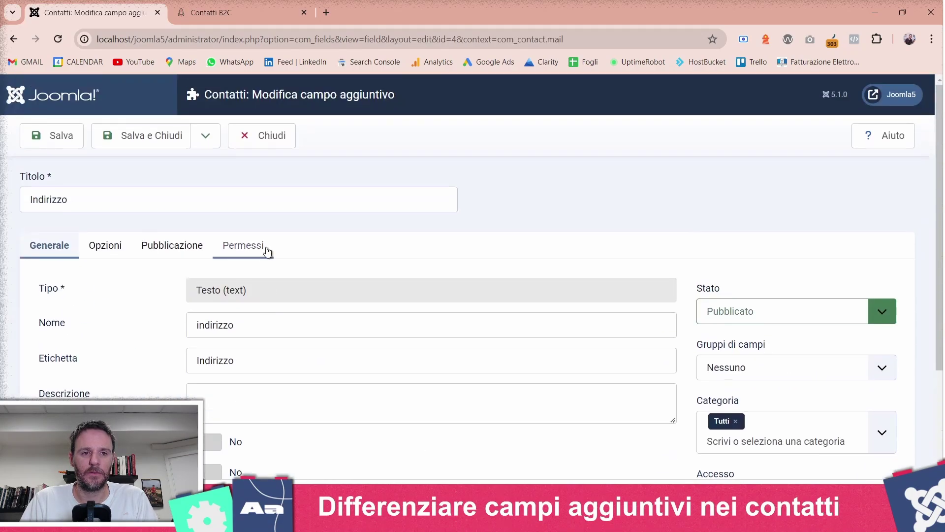